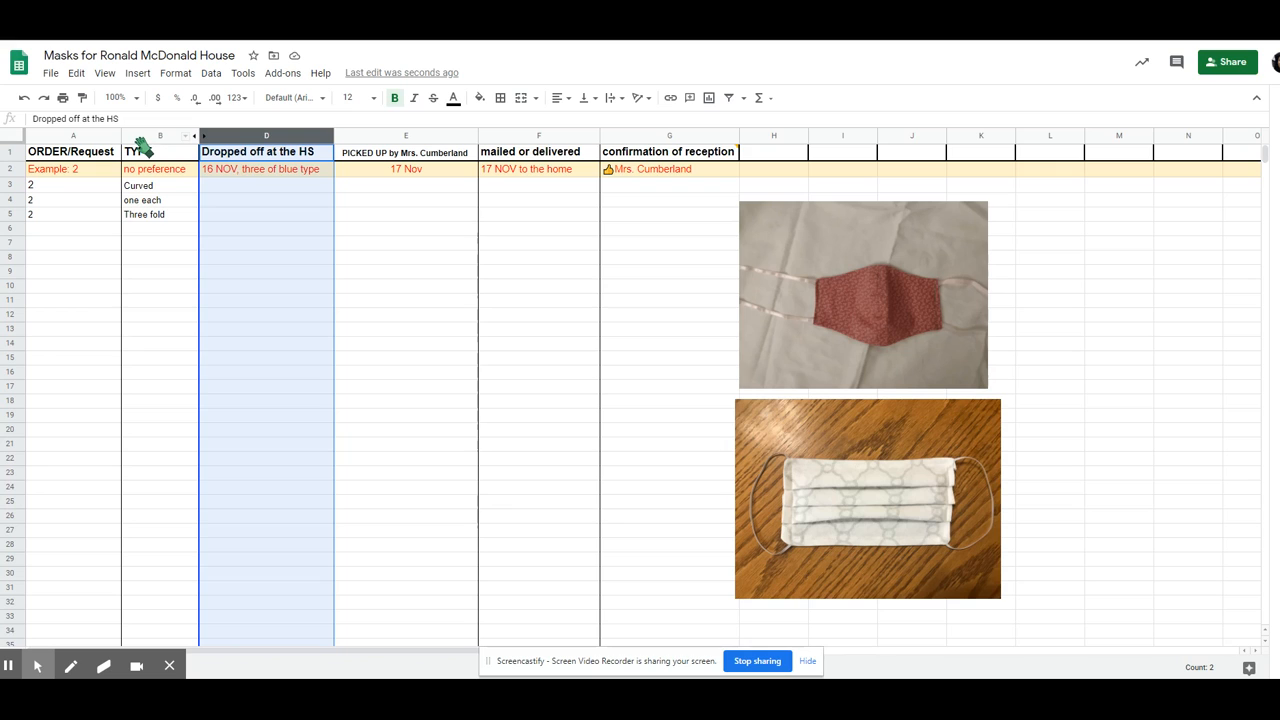
Start a conditional format rule for the entire TYPE column, checking the color scale options and returning to single color
{"action": "left_click", "coordinate": [145, 137]}
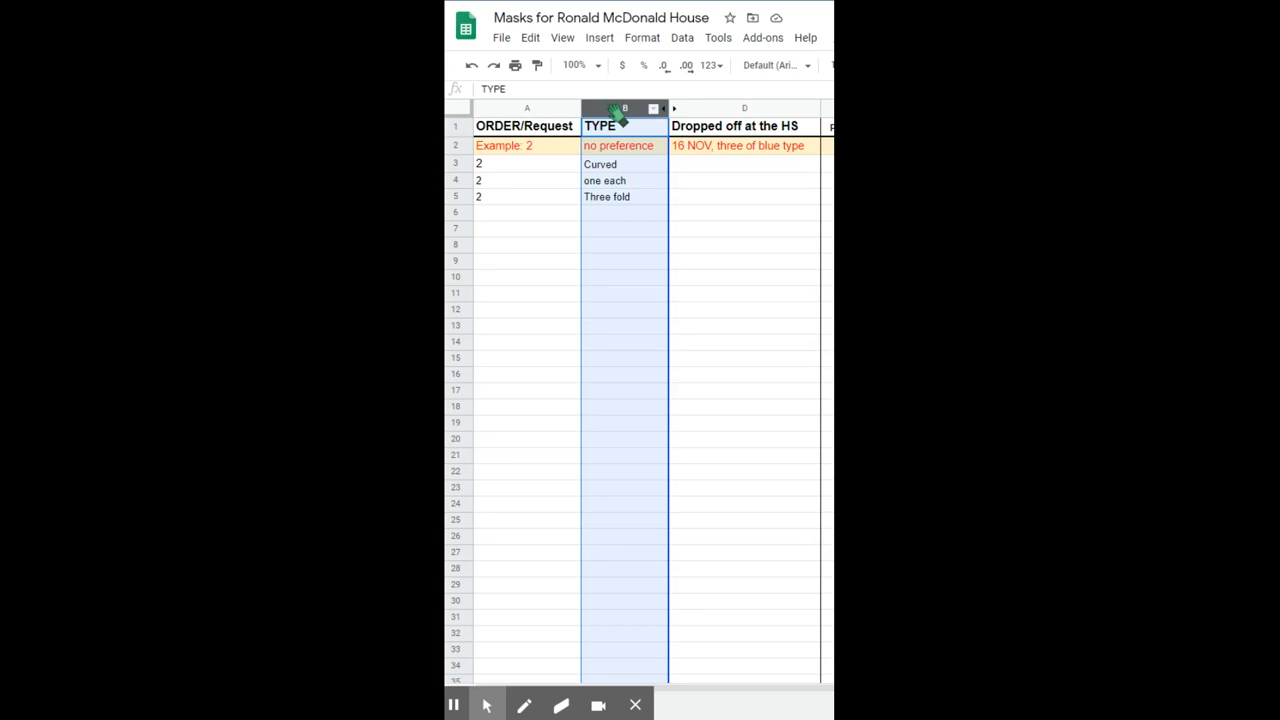
{"action": "left_click", "coordinate": [652, 42]}
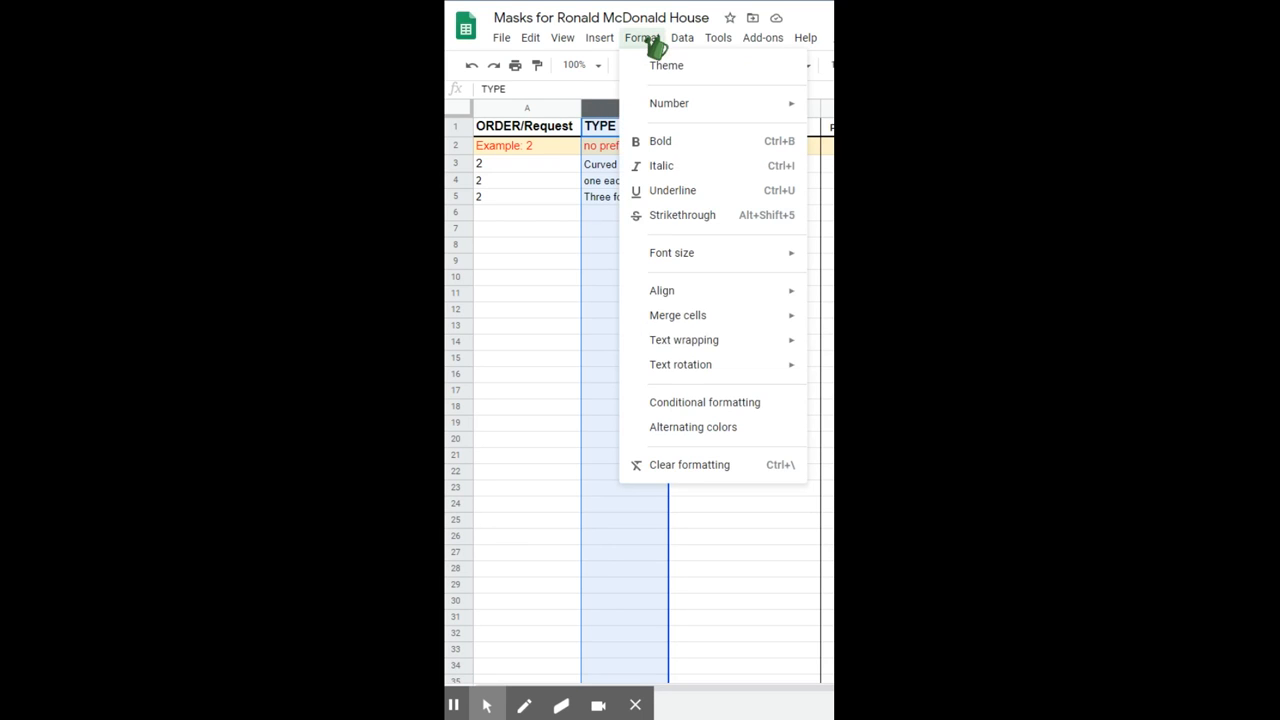
{"action": "left_click", "coordinate": [730, 404]}
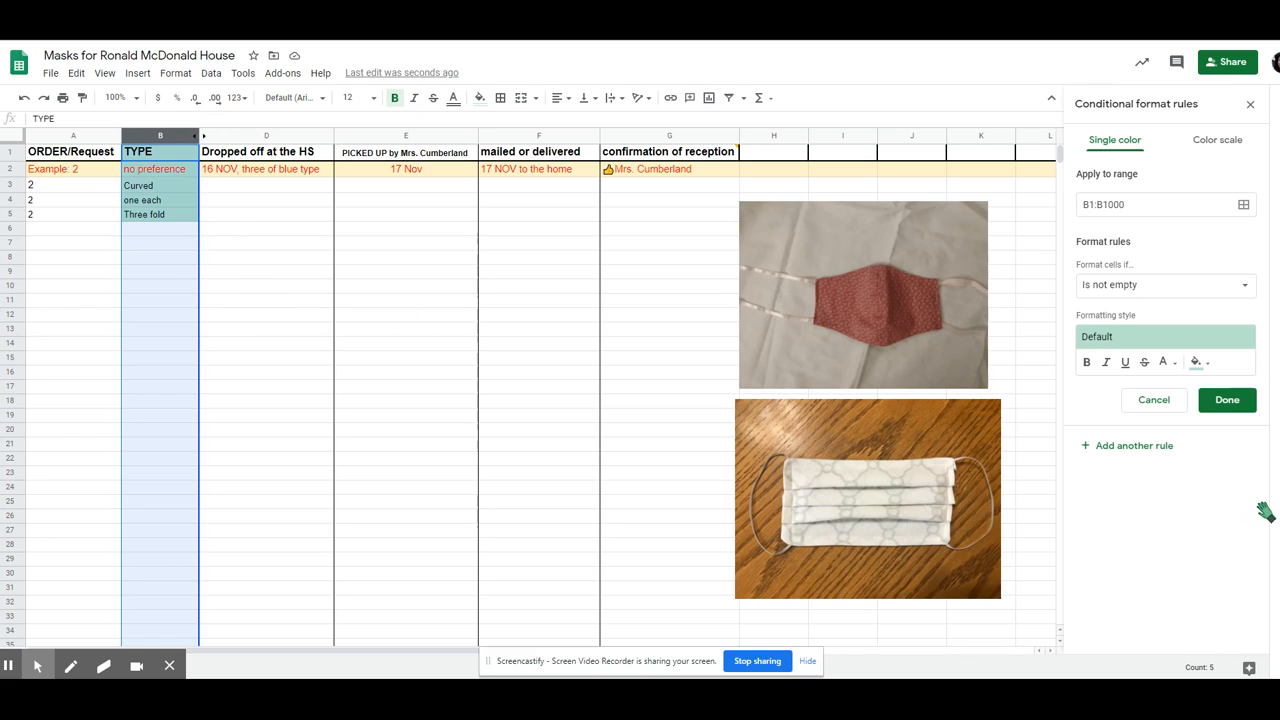
{"action": "left_click", "coordinate": [1220, 146]}
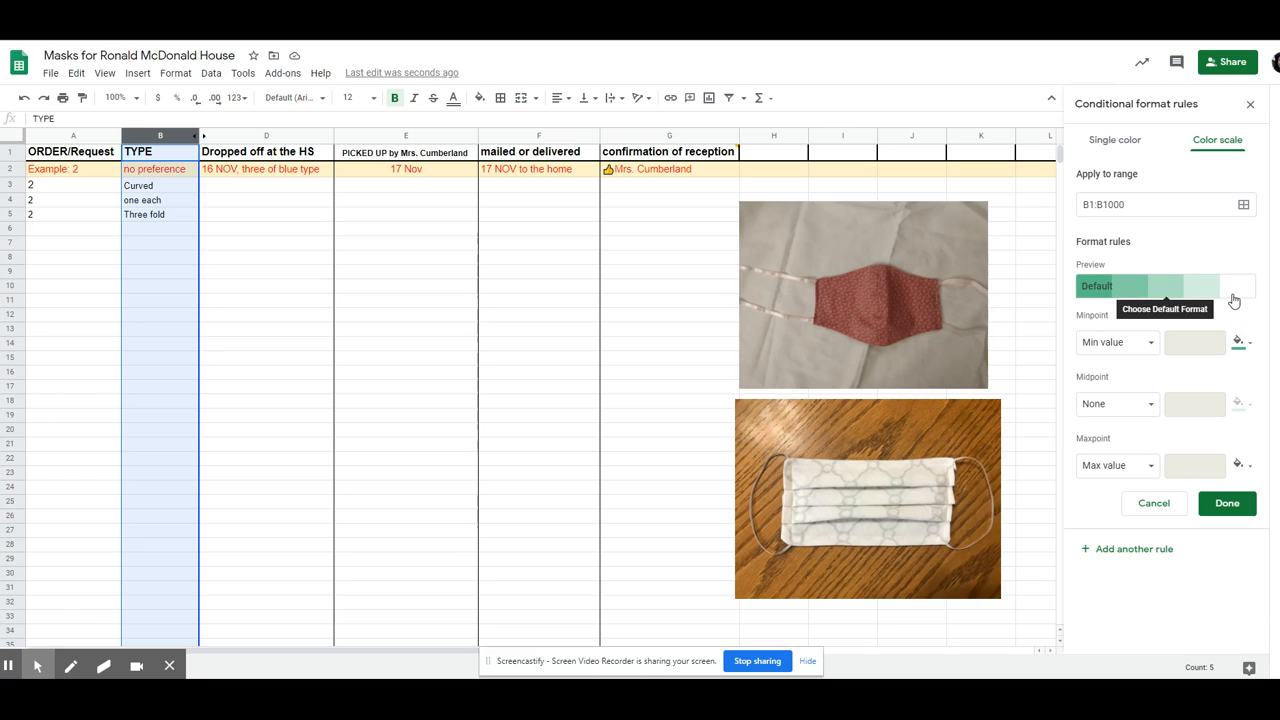
{"action": "left_click", "coordinate": [1116, 140]}
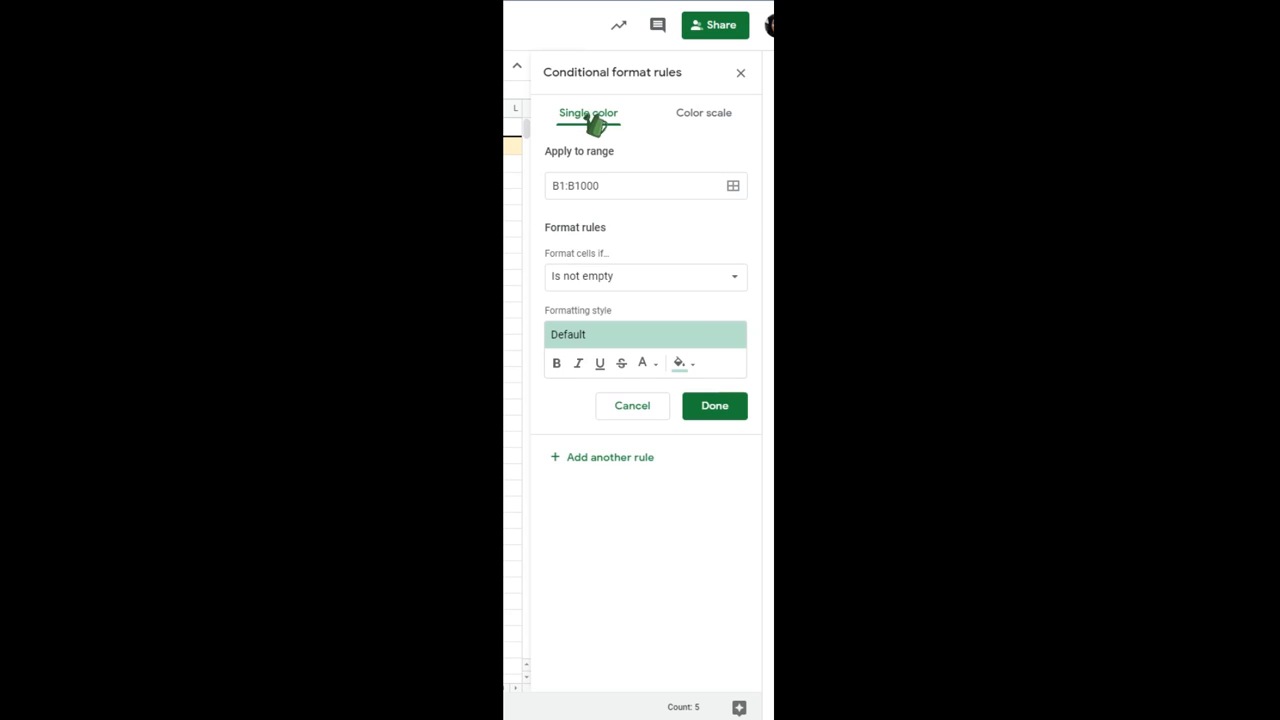
Set the rule's condition to format cells whose text contains "curved"
{"action": "left_click", "coordinate": [706, 291]}
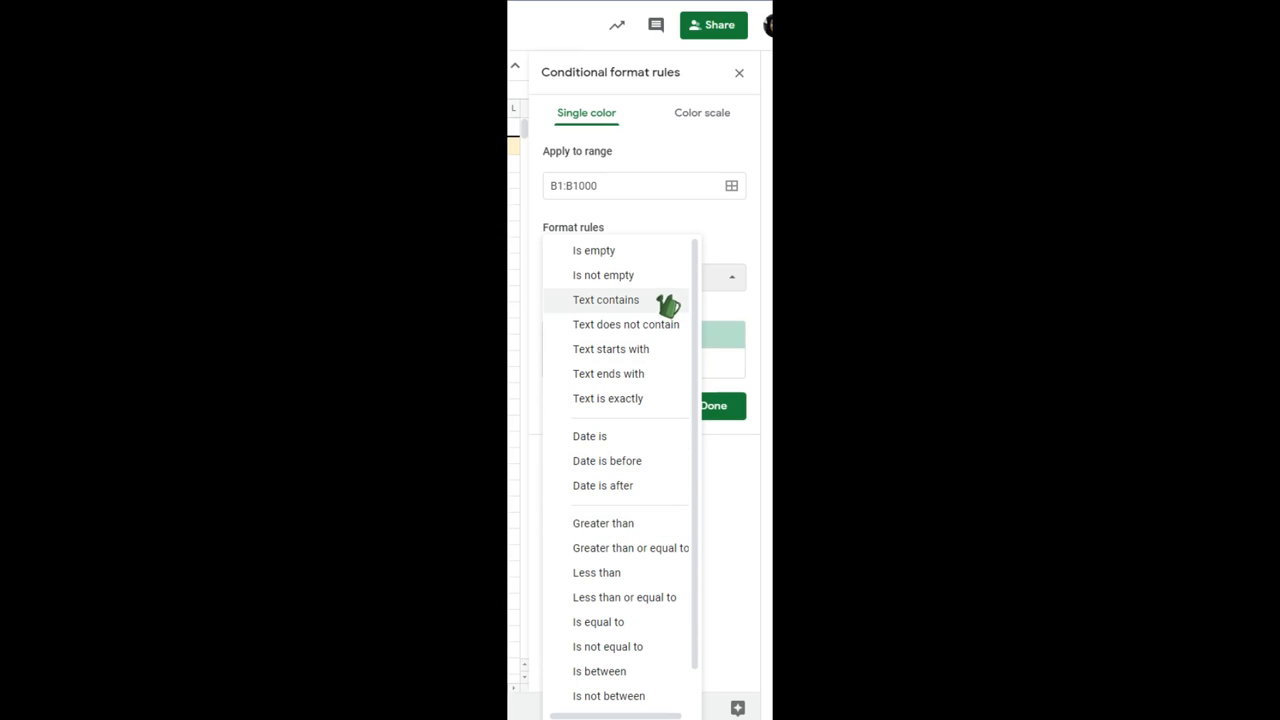
{"action": "left_click", "coordinate": [622, 300]}
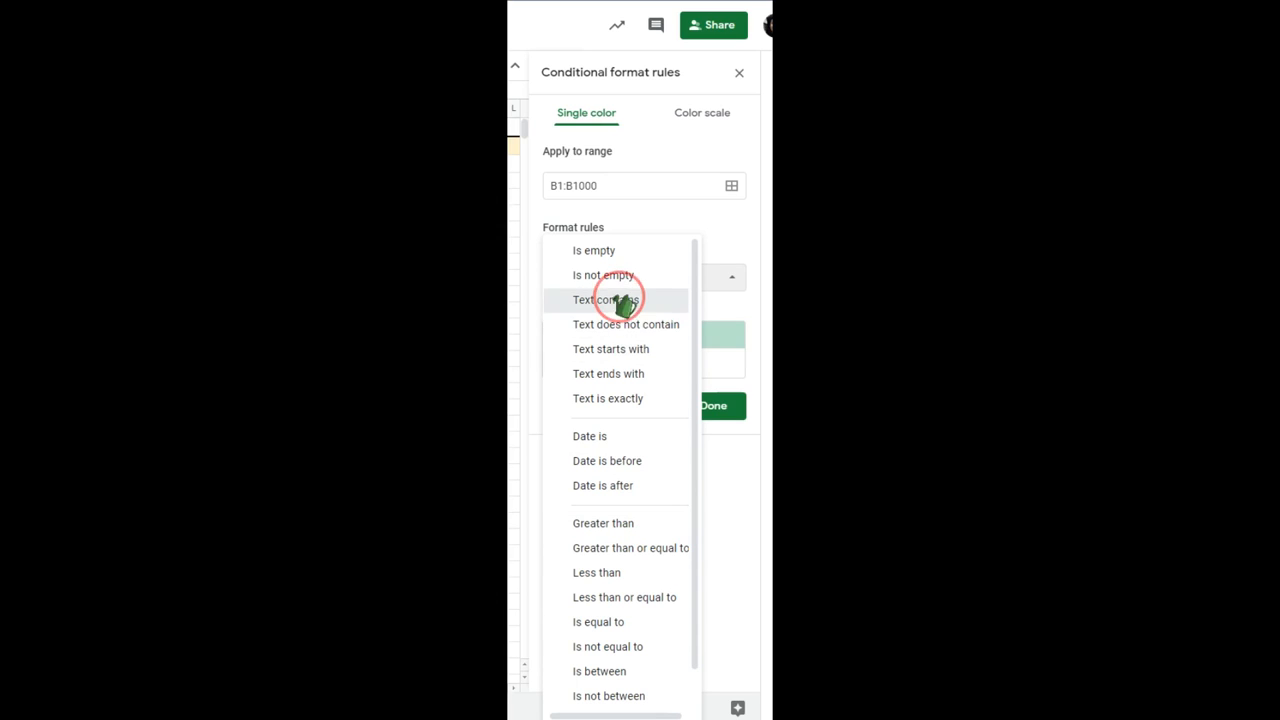
{"action": "left_click", "coordinate": [609, 310]}
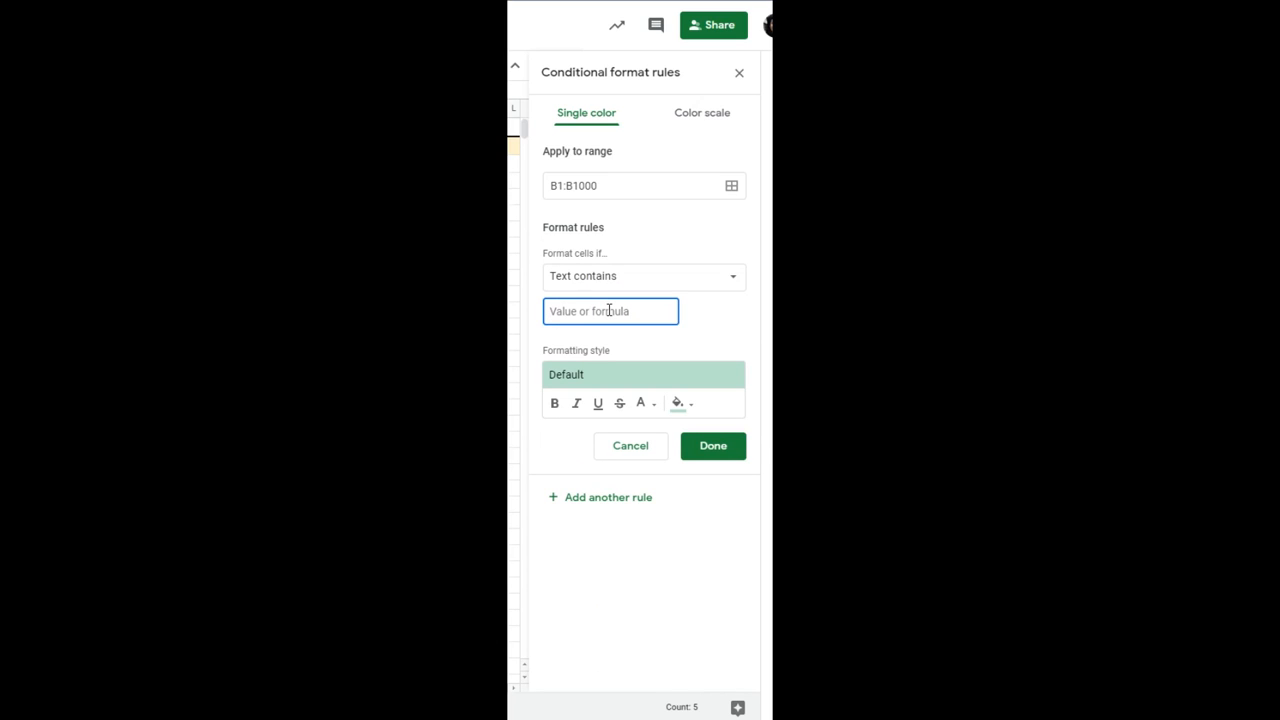
{"action": "type", "text": "c"}
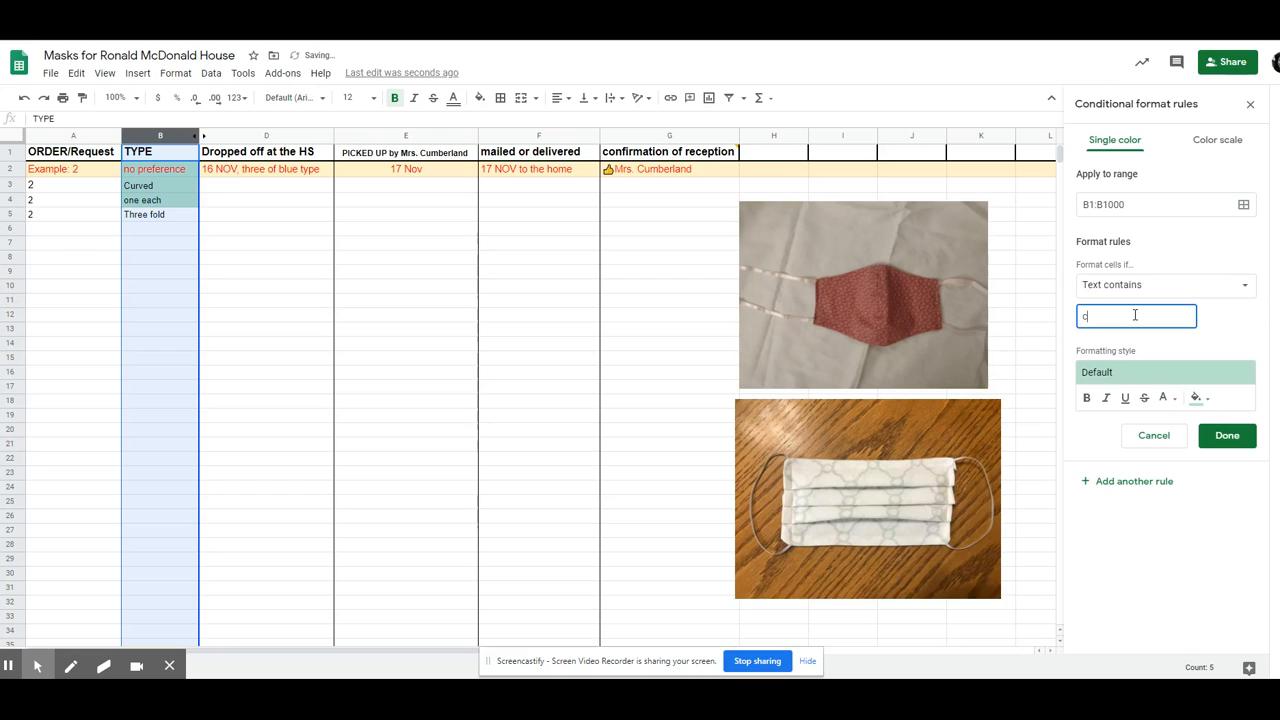
{"action": "type", "text": "ur"}
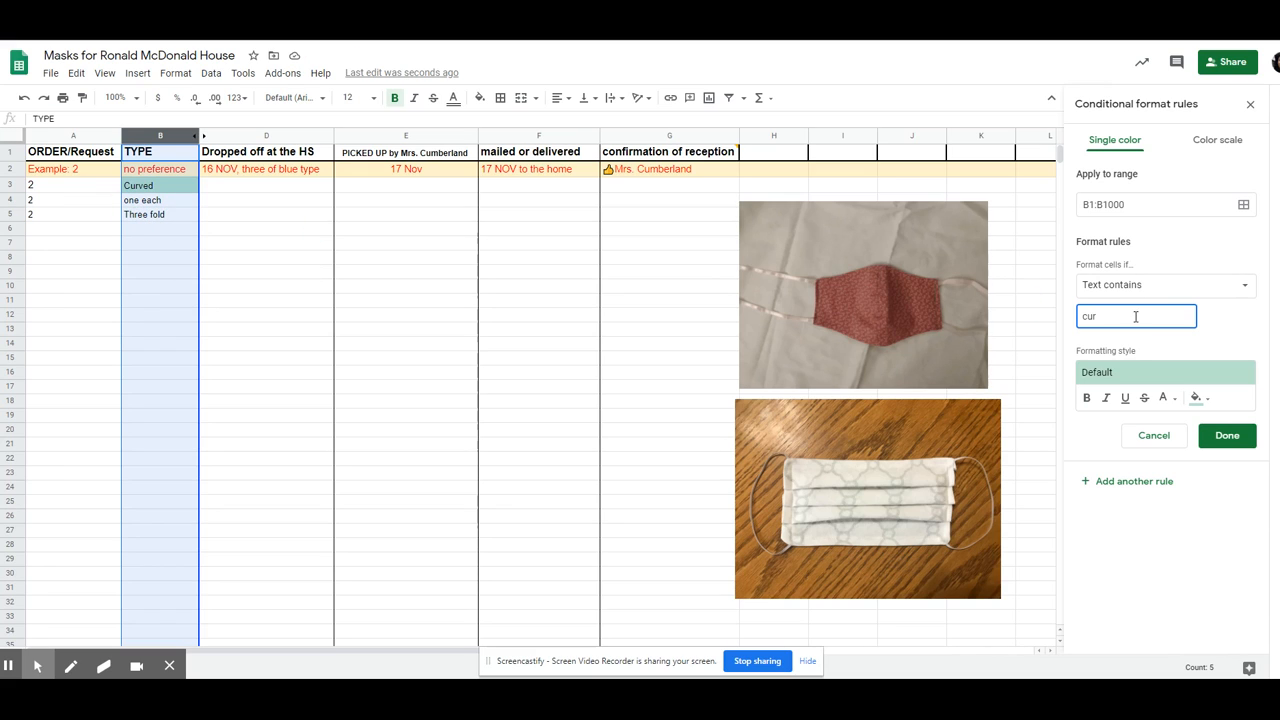
{"action": "type", "text": "ved"}
Give the "curved" rule a light red fill and save it
{"action": "left_click", "coordinate": [1200, 398]}
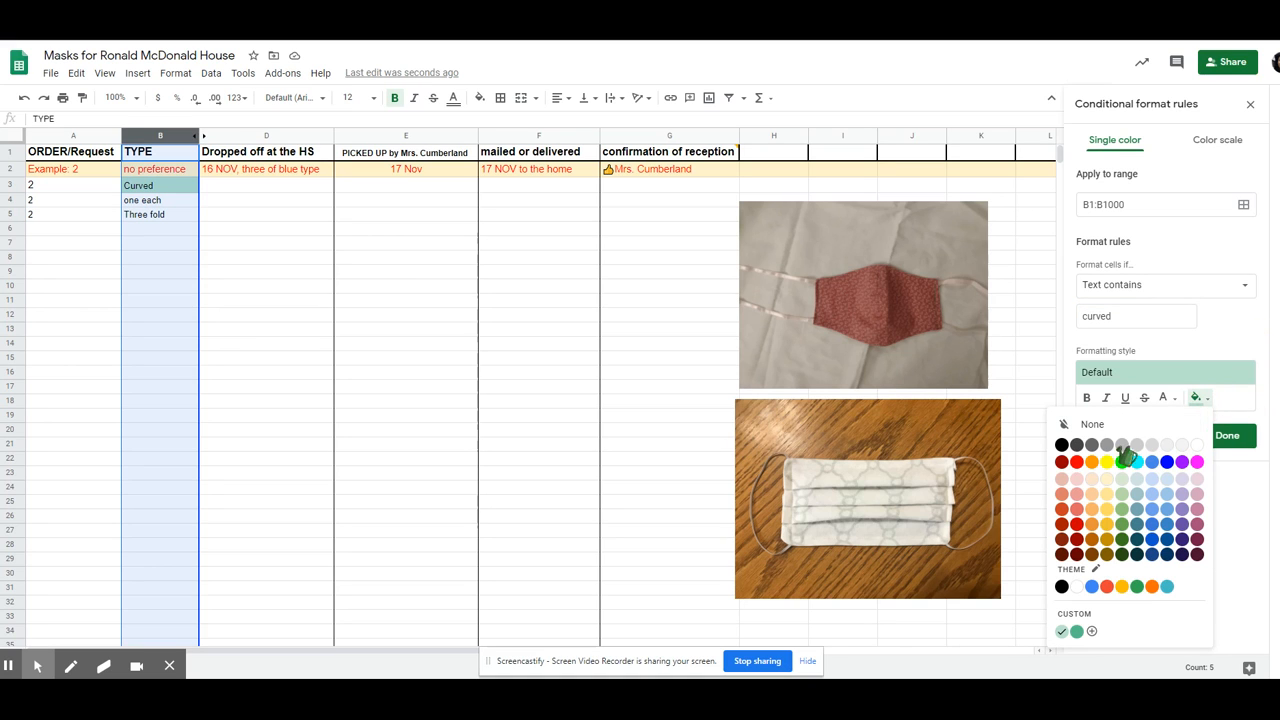
{"action": "left_click", "coordinate": [1078, 479]}
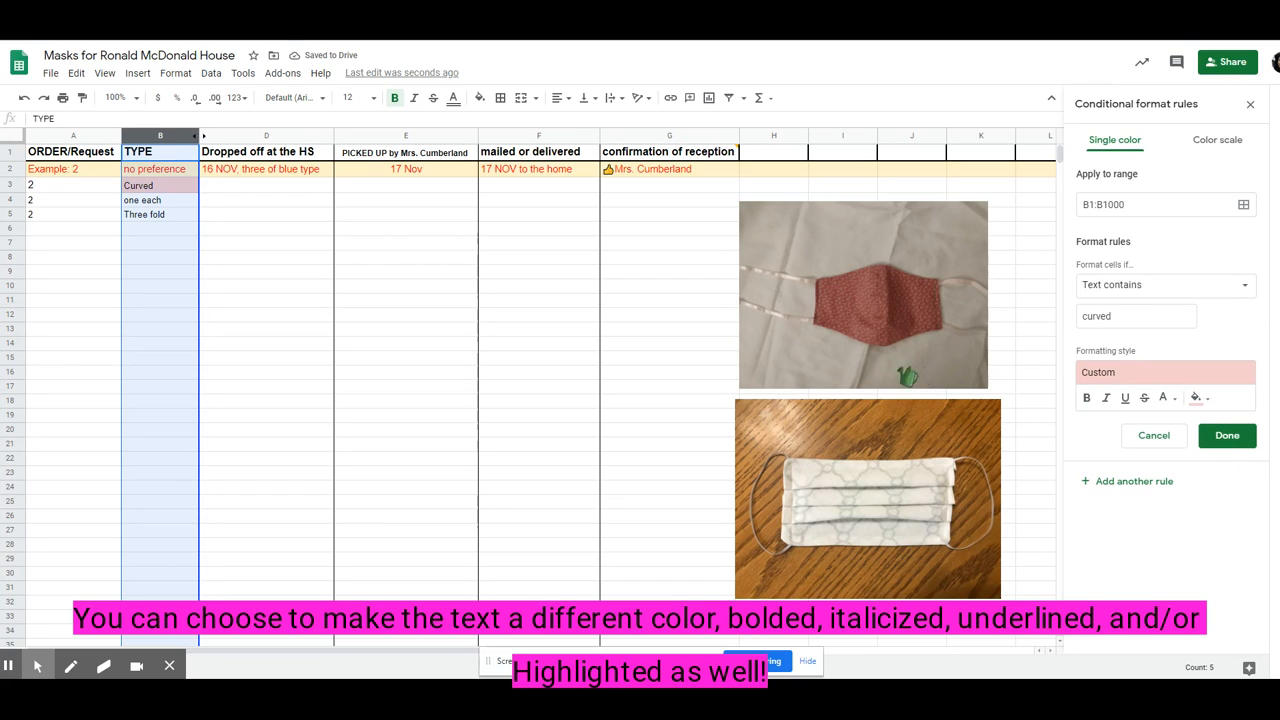
{"action": "left_click", "coordinate": [1228, 436]}
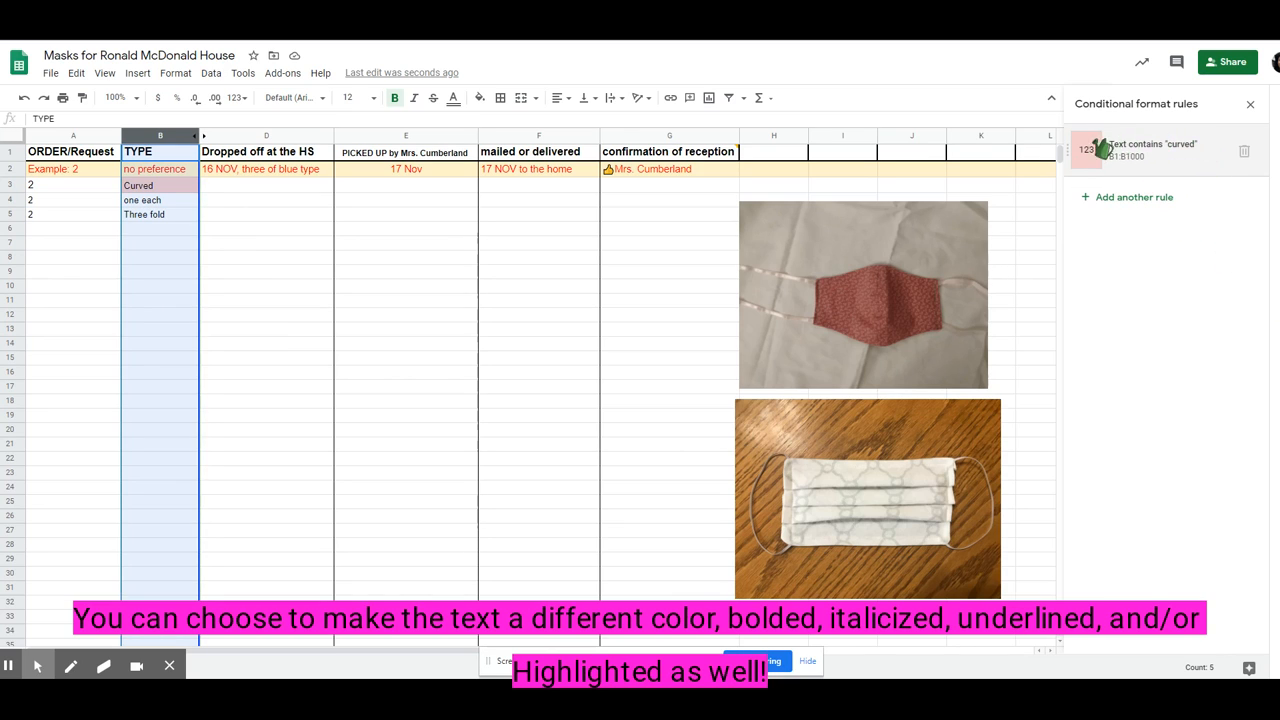
Add another rule on the TYPE column for cells whose text contains "fold"
{"action": "left_click", "coordinate": [1152, 198]}
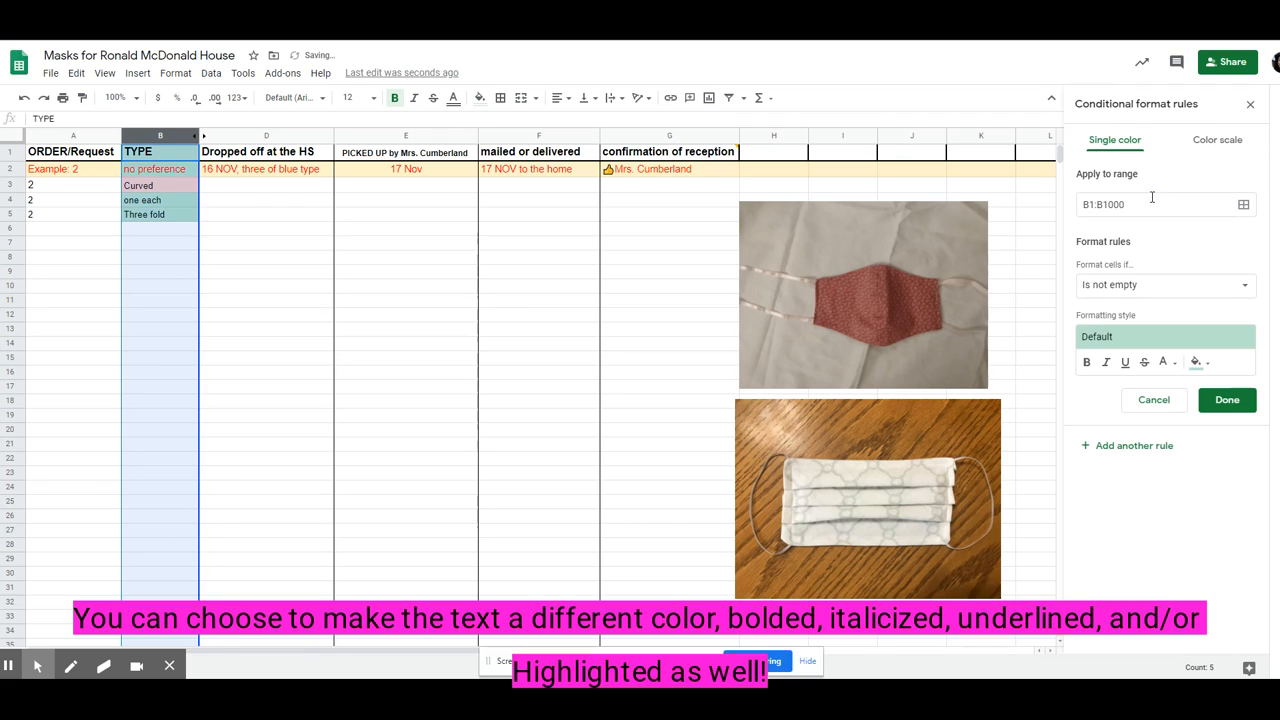
{"action": "left_click", "coordinate": [1154, 290]}
{"action": "left_click", "coordinate": [1158, 305]}
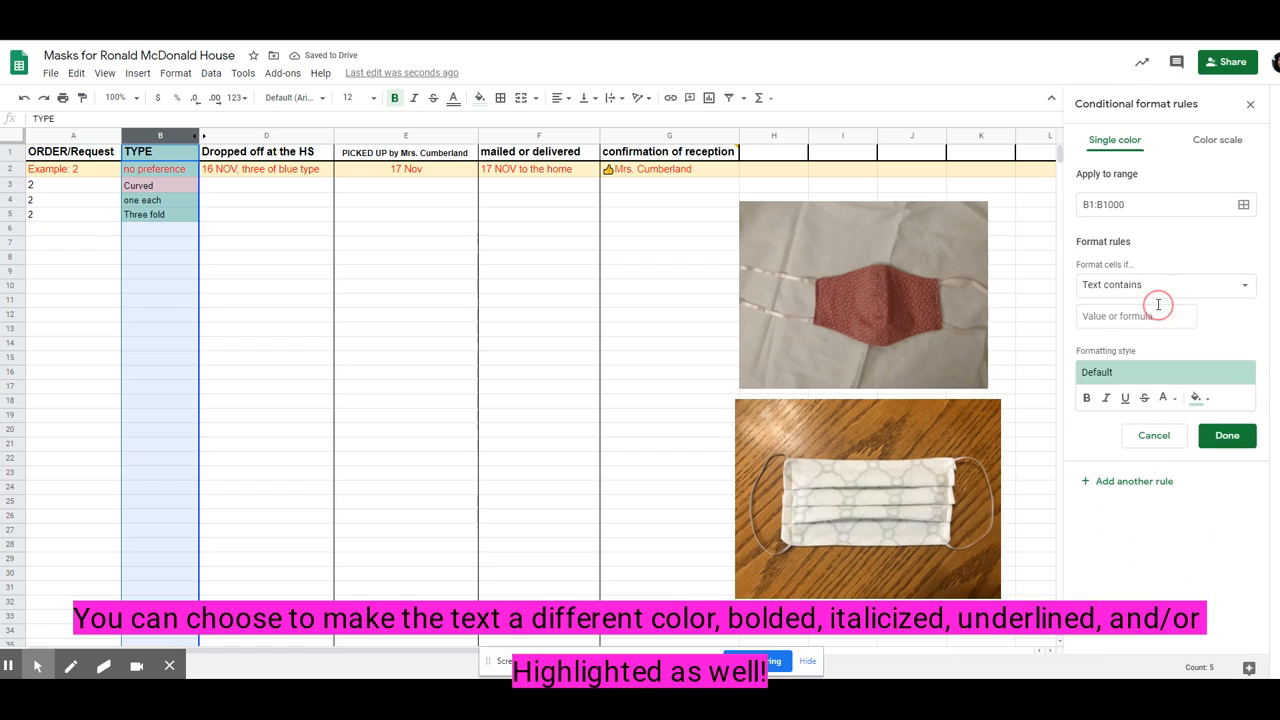
{"action": "left_click", "coordinate": [1136, 318]}
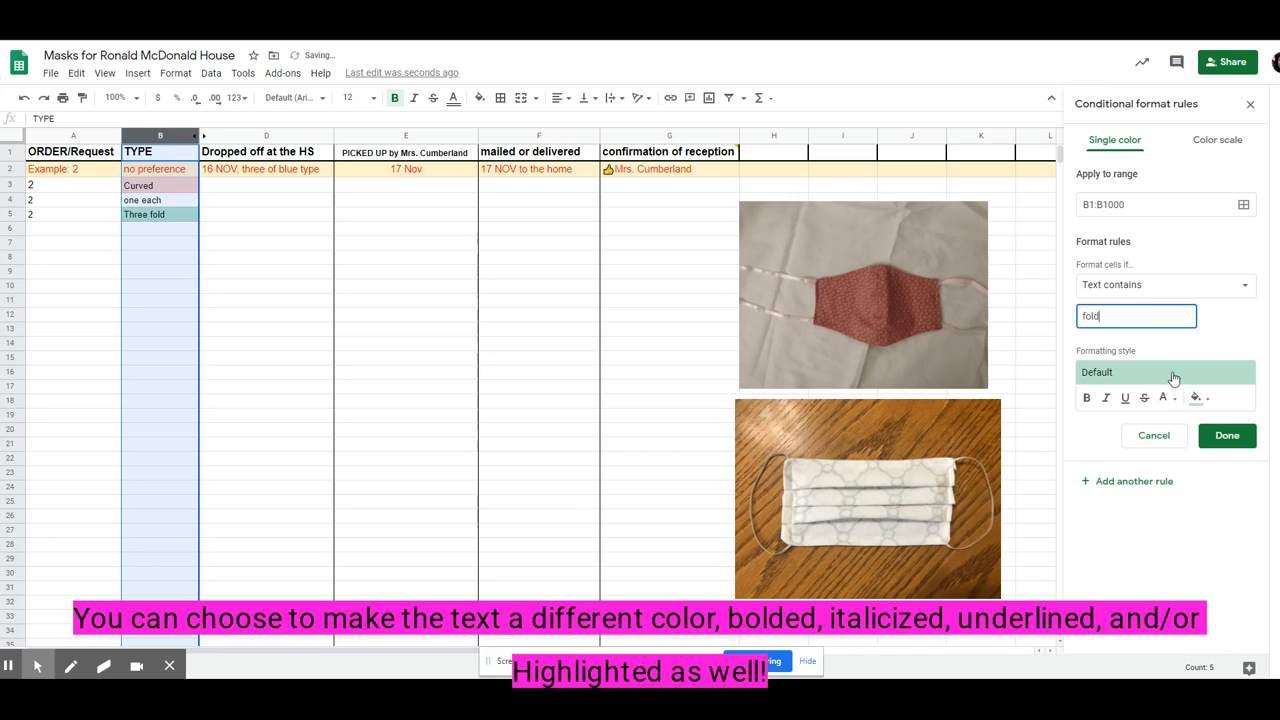
Give the "fold" rule a light green fill, save it and deselect the column
{"action": "left_click", "coordinate": [1195, 397]}
{"action": "left_click", "coordinate": [1128, 484]}
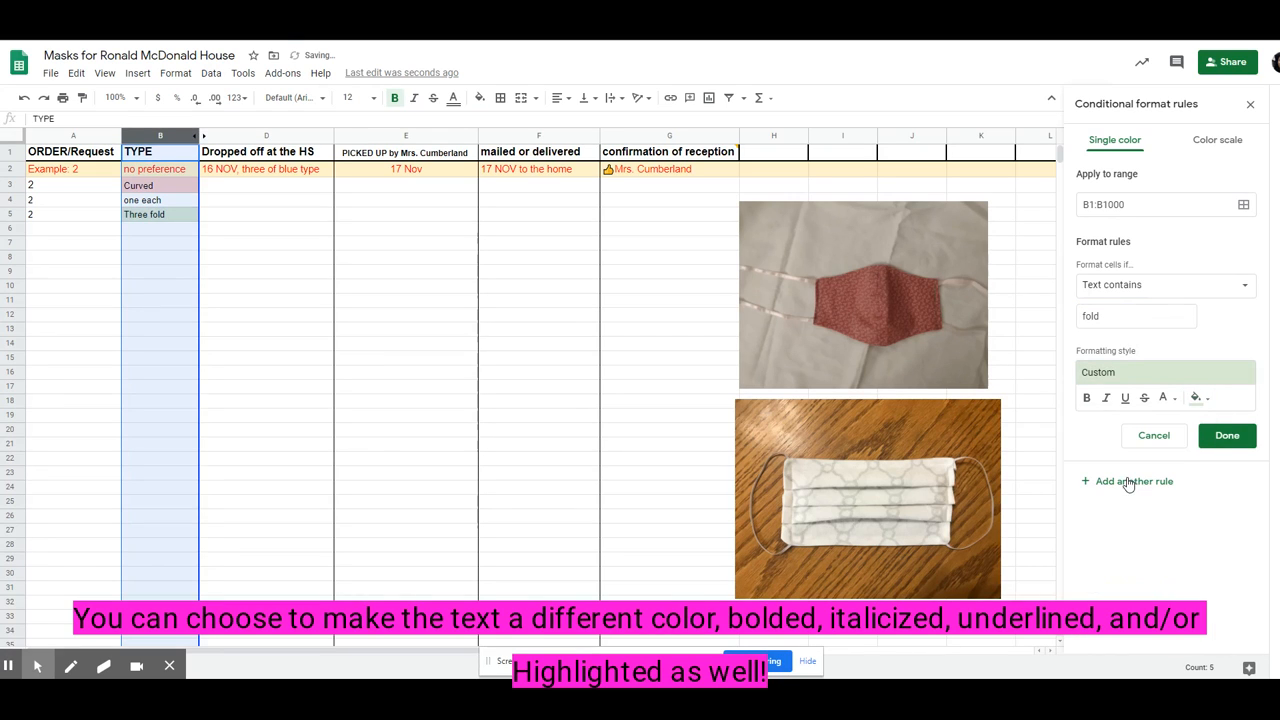
{"action": "left_click", "coordinate": [1227, 435]}
{"action": "left_click", "coordinate": [197, 248]}
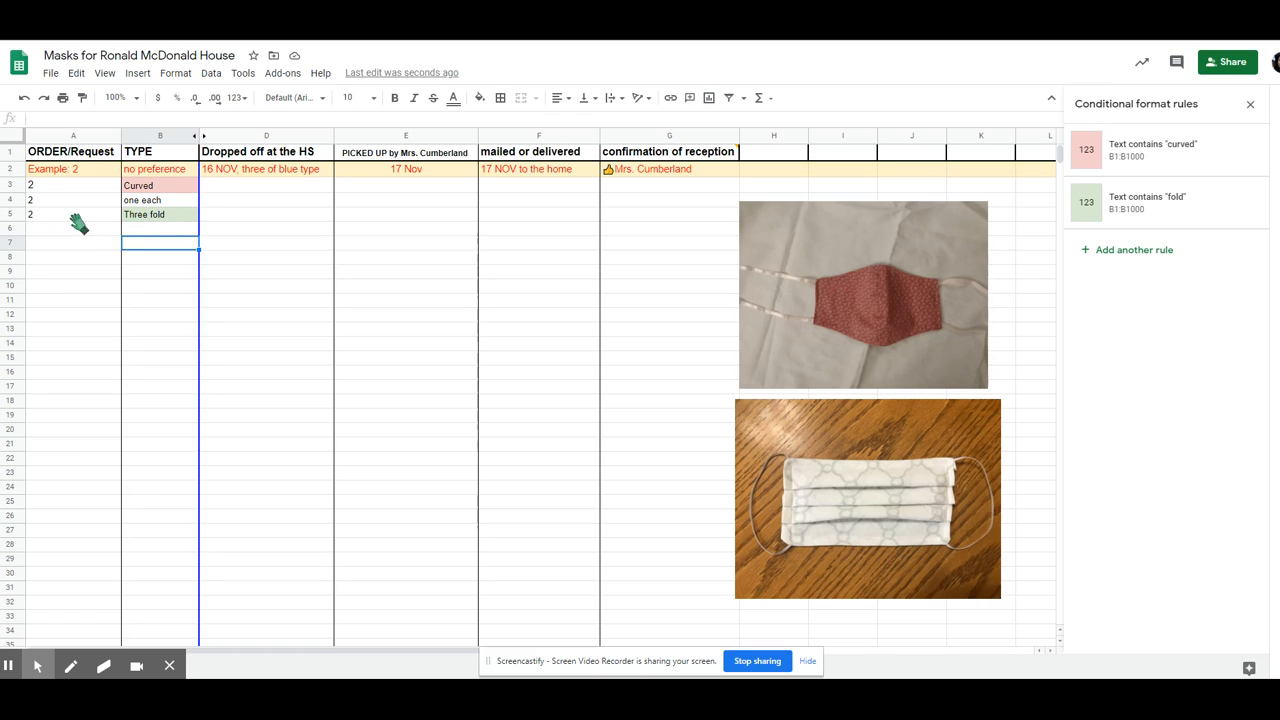
{"action": "left_click", "coordinate": [172, 203]}
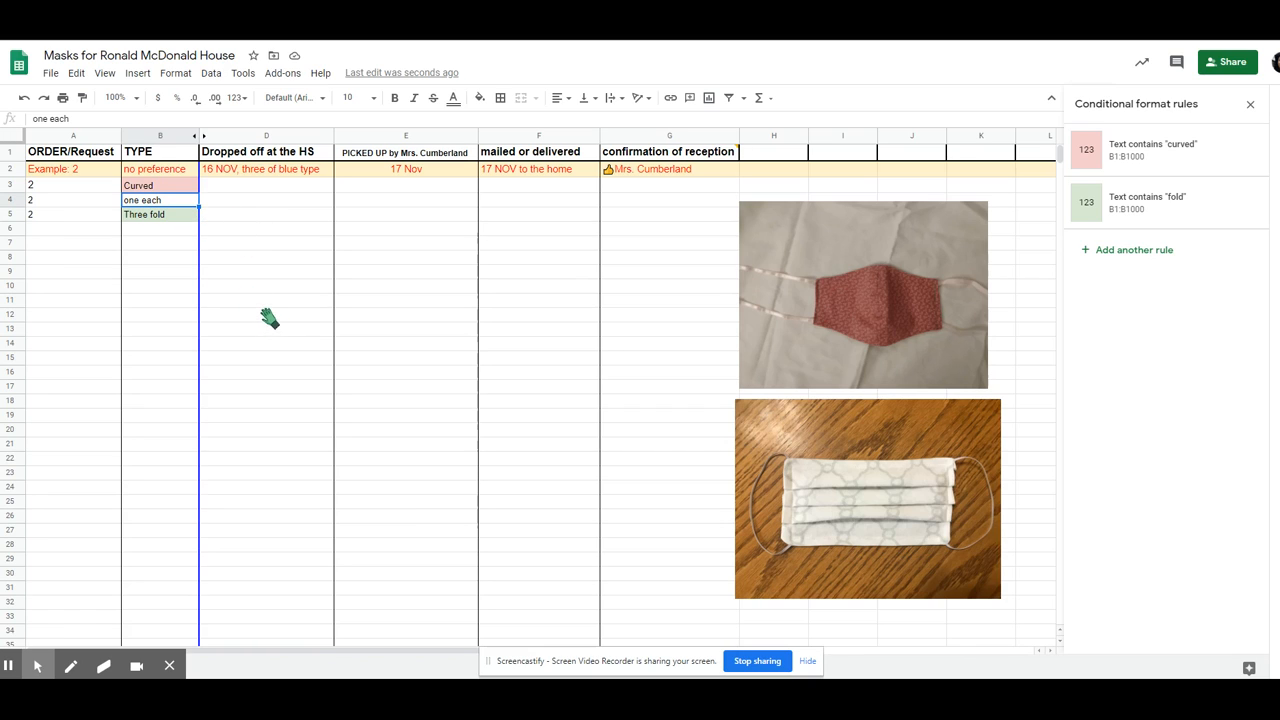
{"action": "left_click", "coordinate": [184, 221]}
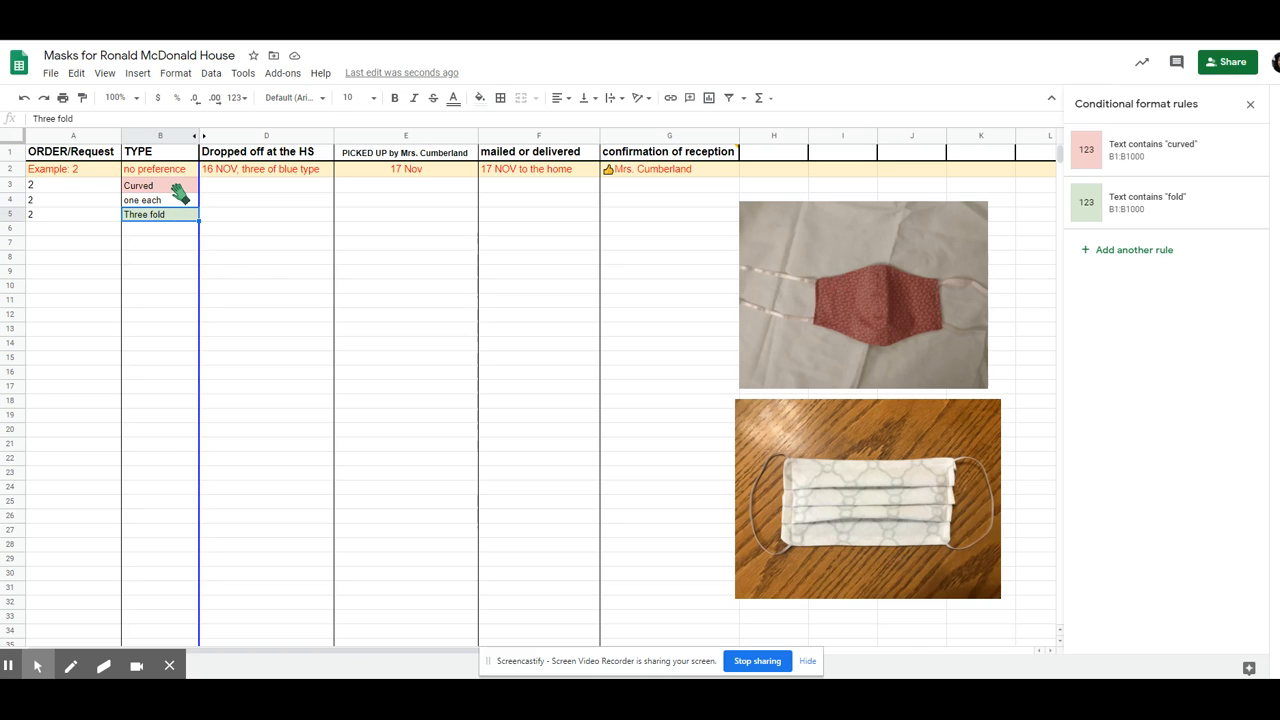
{"action": "left_click", "coordinate": [174, 187]}
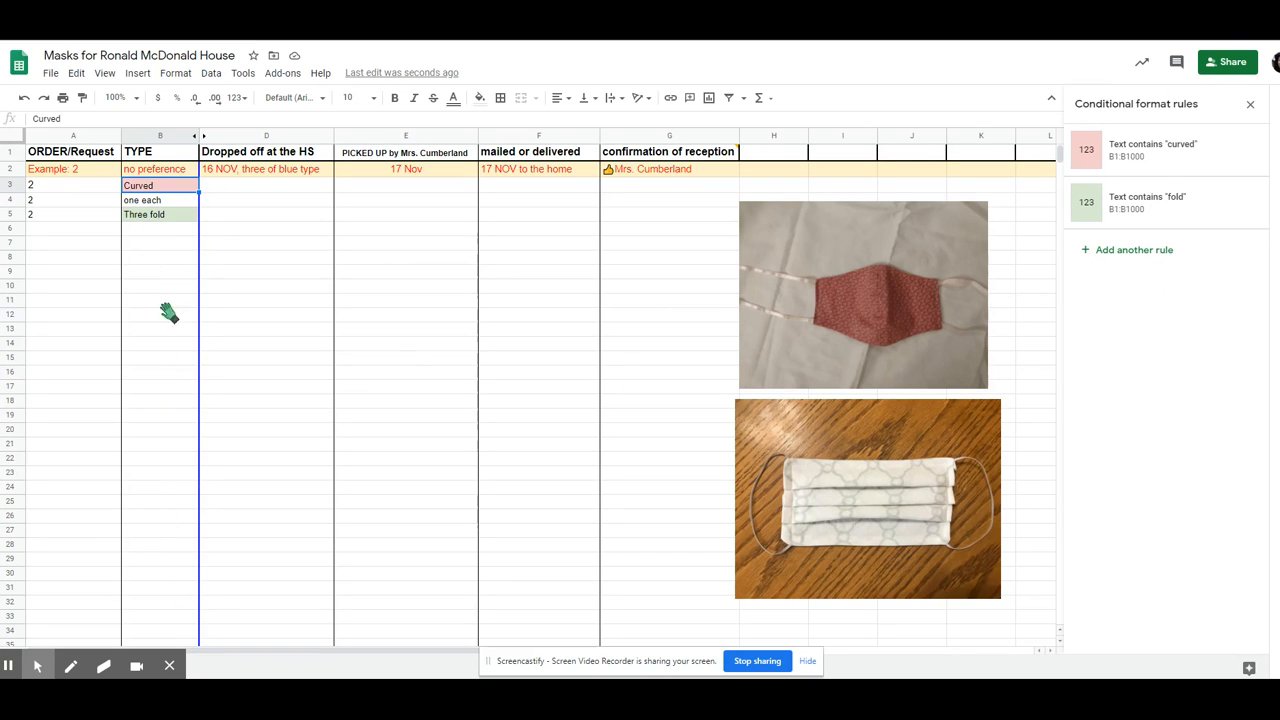
Test the color rules by entering "curved" in B6 and B7 and "Three fold" in B8
{"action": "left_click", "coordinate": [183, 230]}
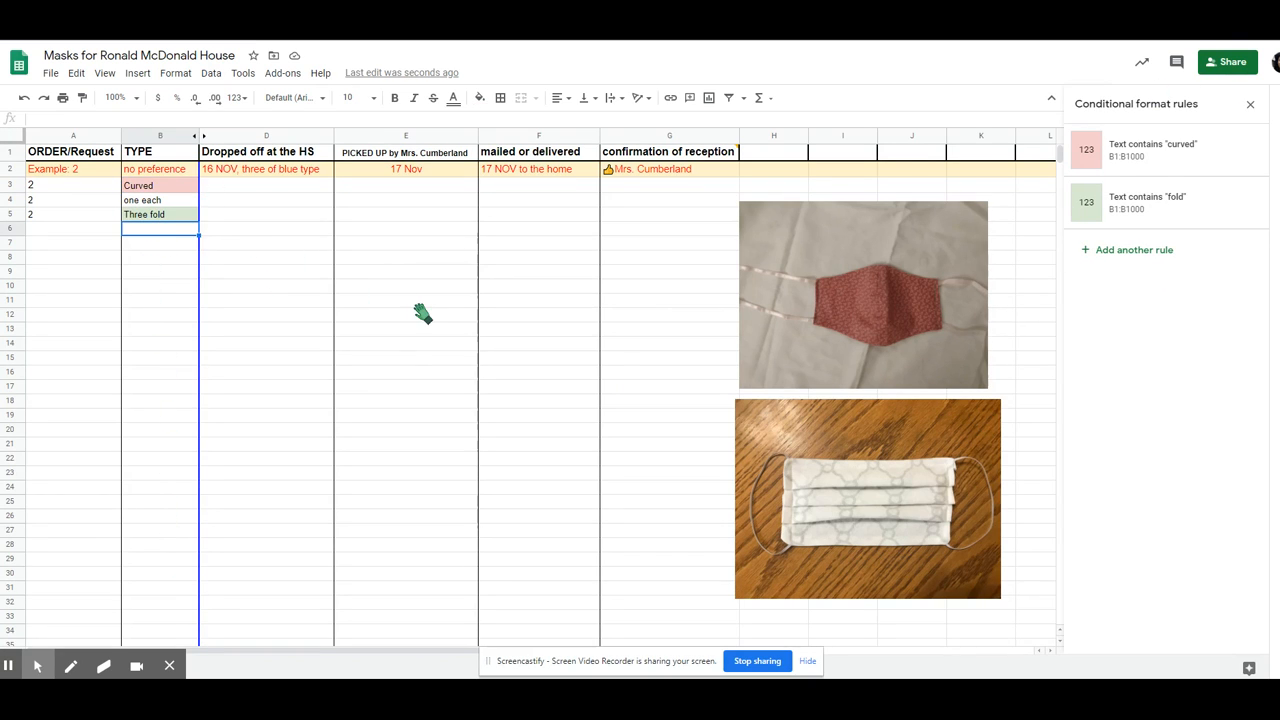
{"action": "type", "text": "C"}
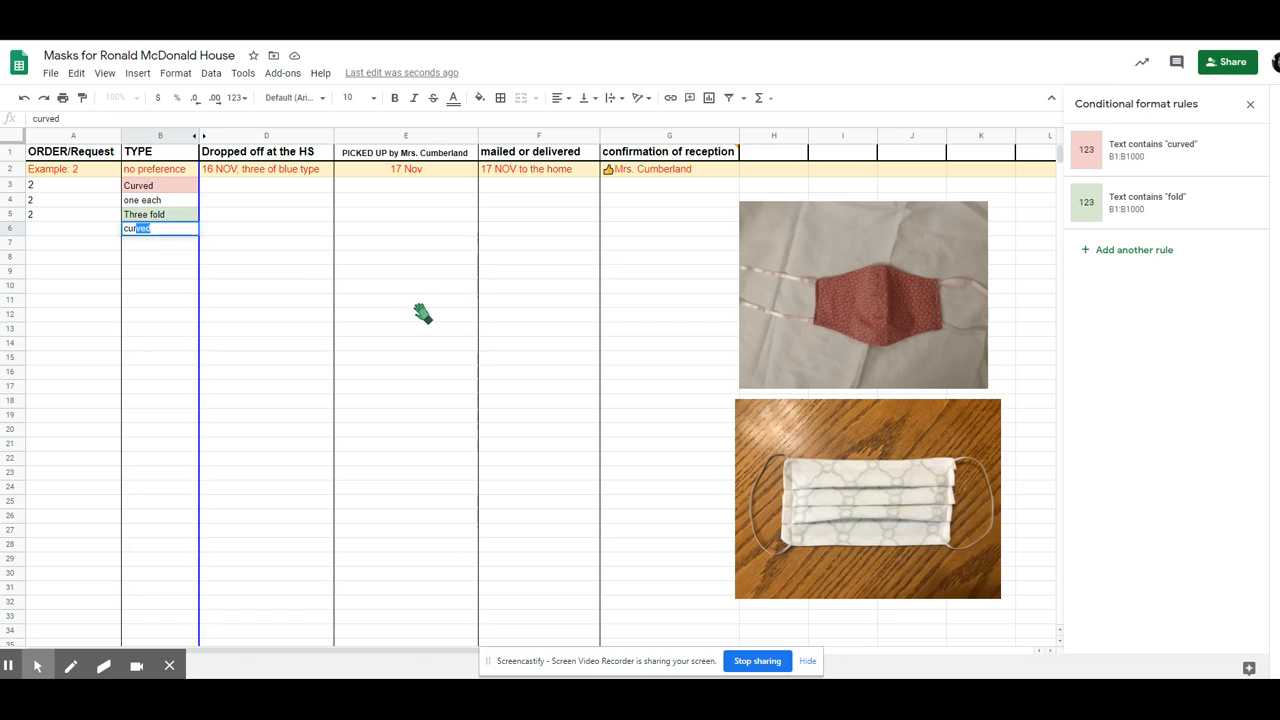
{"action": "type", "text": "urved"}
{"action": "key", "text": "Tab"}
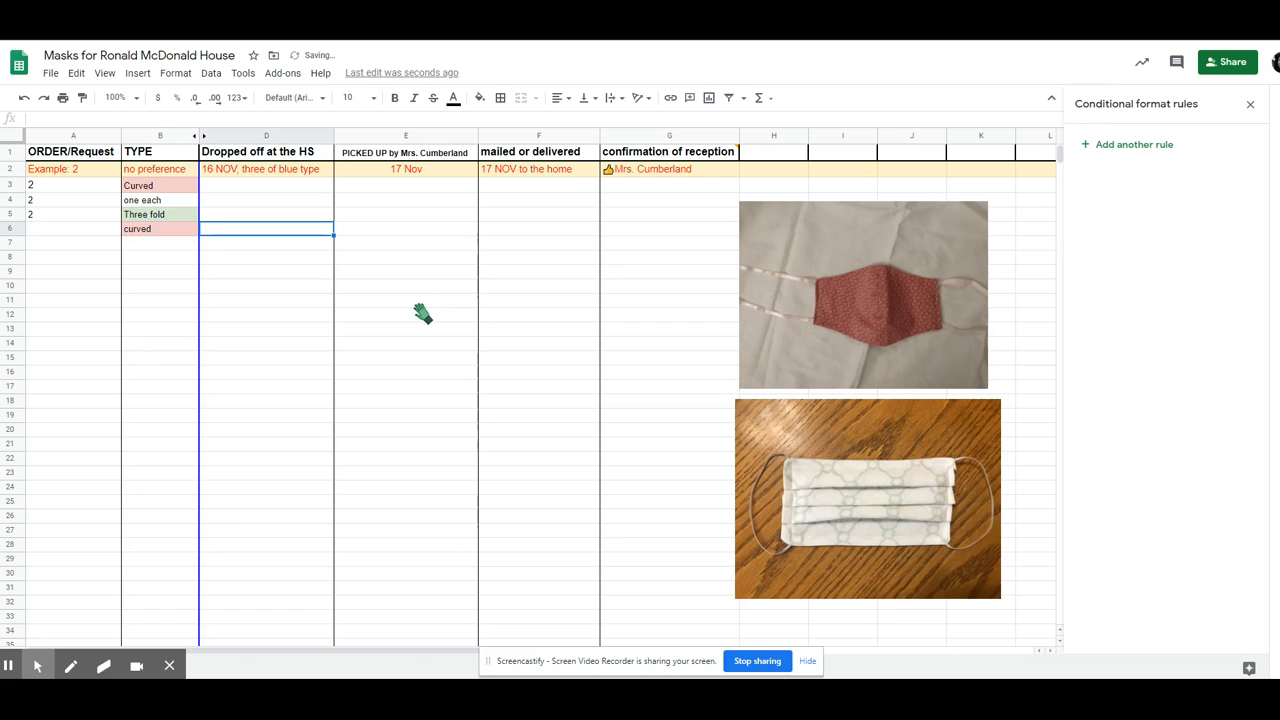
{"action": "left_click", "coordinate": [176, 250]}
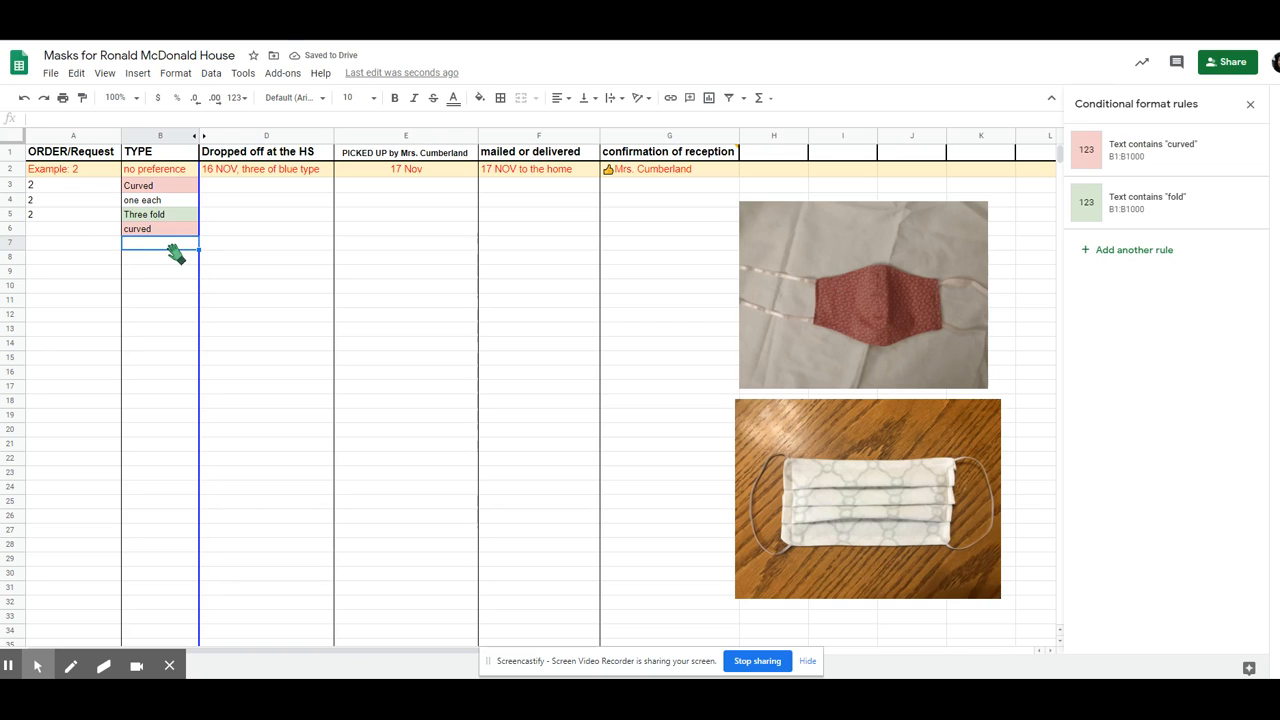
{"action": "type", "text": "curved"}
{"action": "key", "text": "Return"}
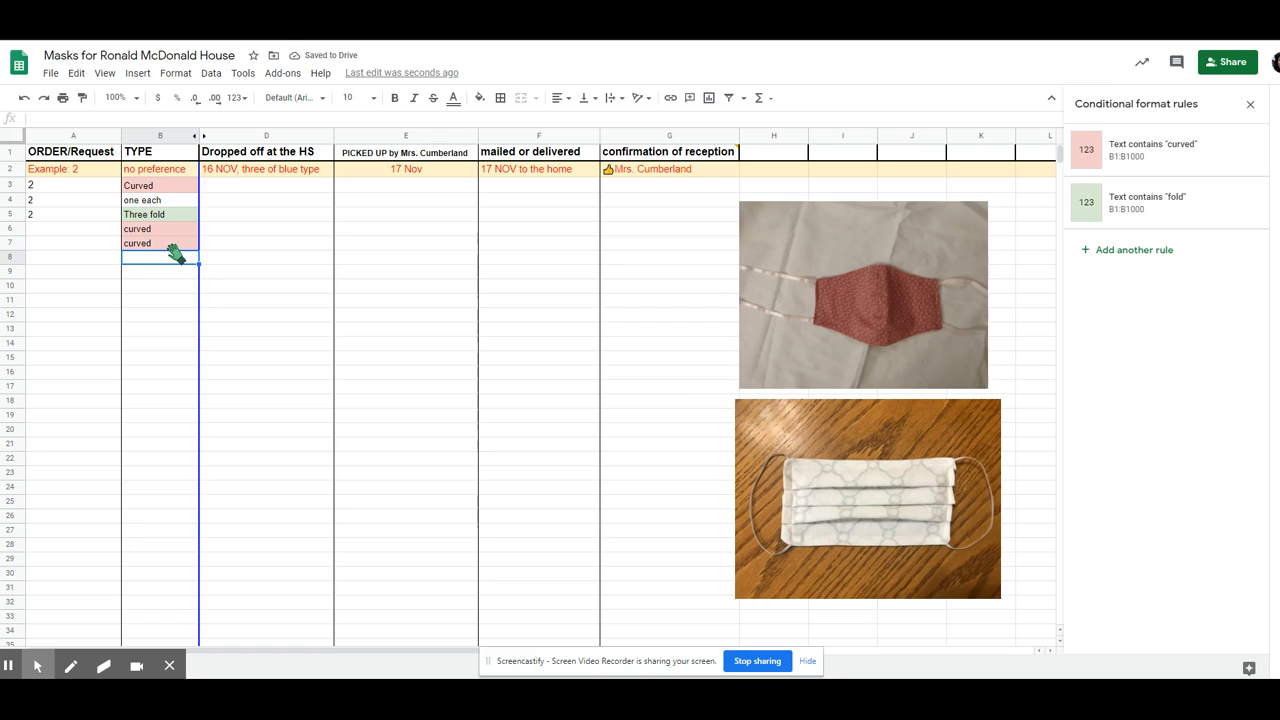
{"action": "type", "text": "three"}
{"action": "key", "text": "Tab"}
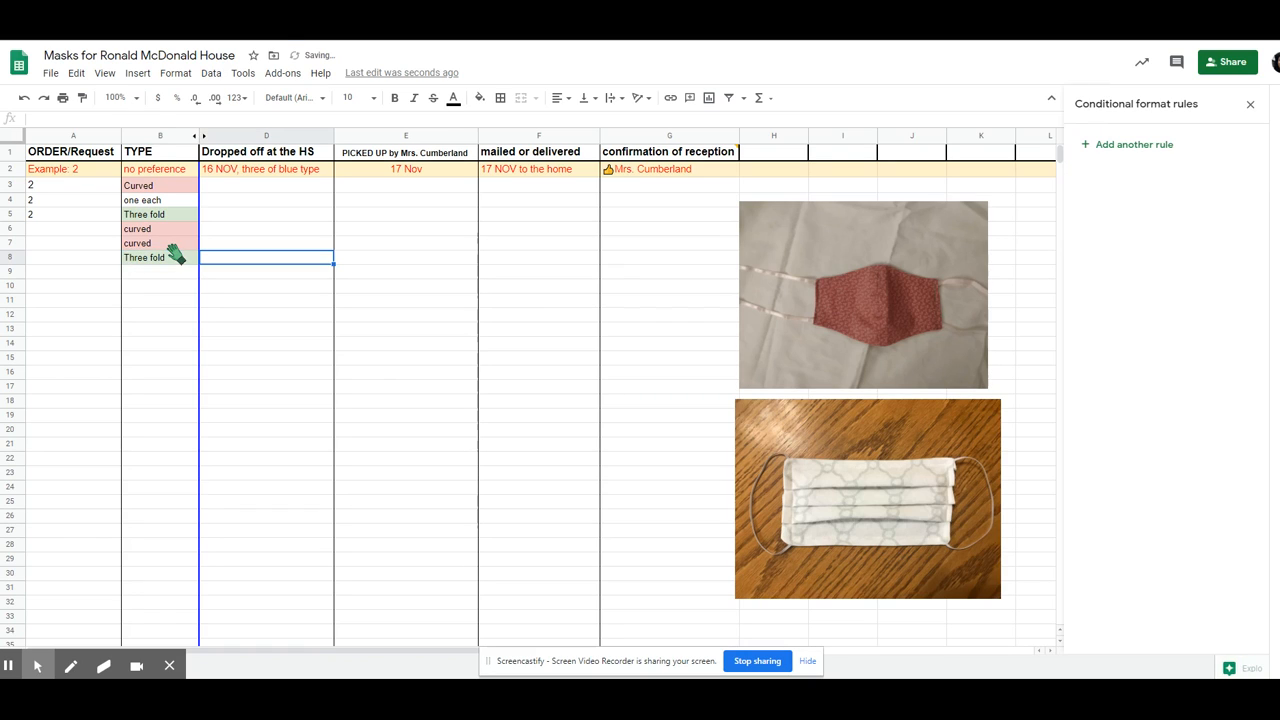
Add test entries that match neither rule: "one each" in B9 and "two each" in B10
{"action": "key", "text": "Down"}
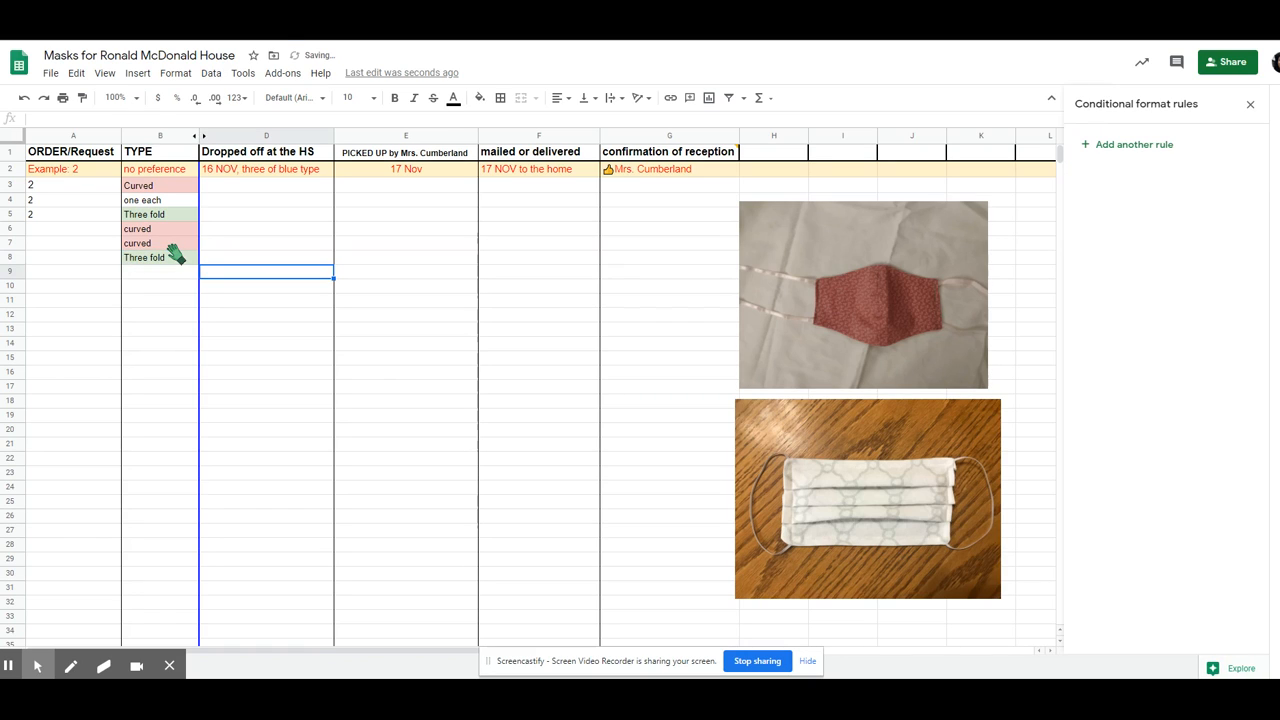
{"action": "key", "text": "Left"}
{"action": "type", "text": "o"}
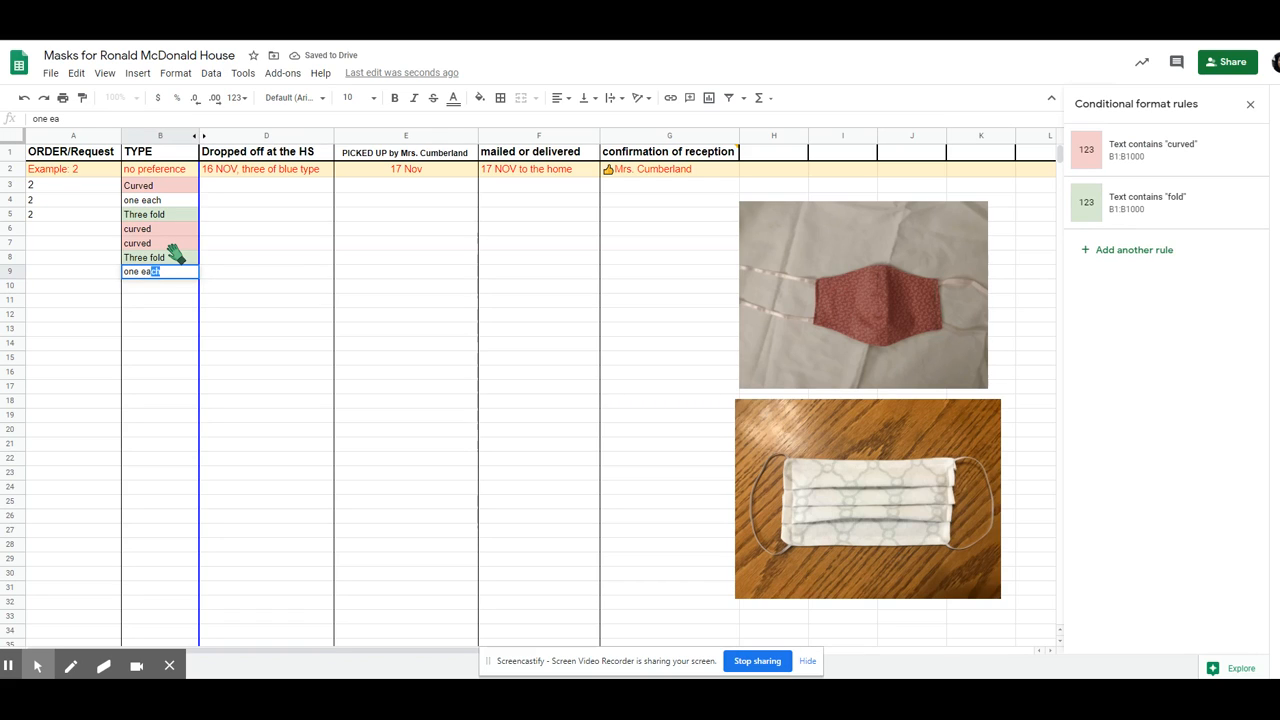
{"action": "key", "text": "Return"}
{"action": "type", "text": "t"}
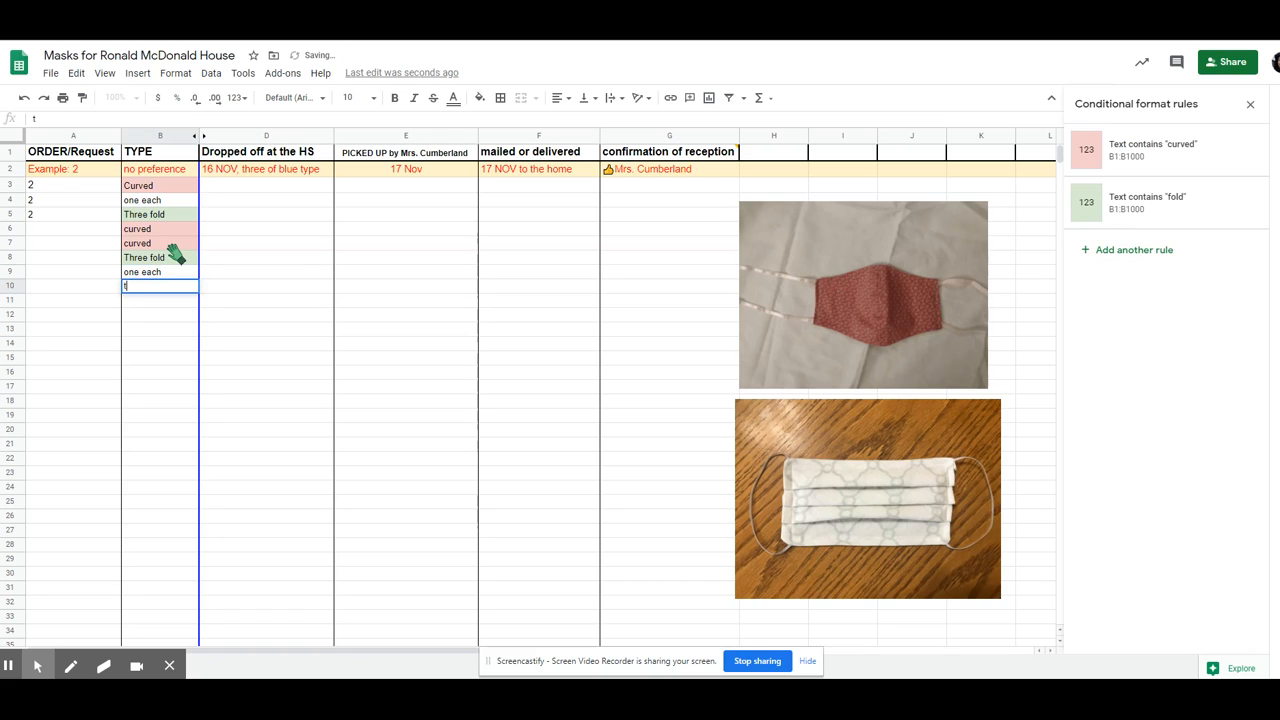
{"action": "type", "text": "wo each"}
{"action": "key", "text": "Tab"}
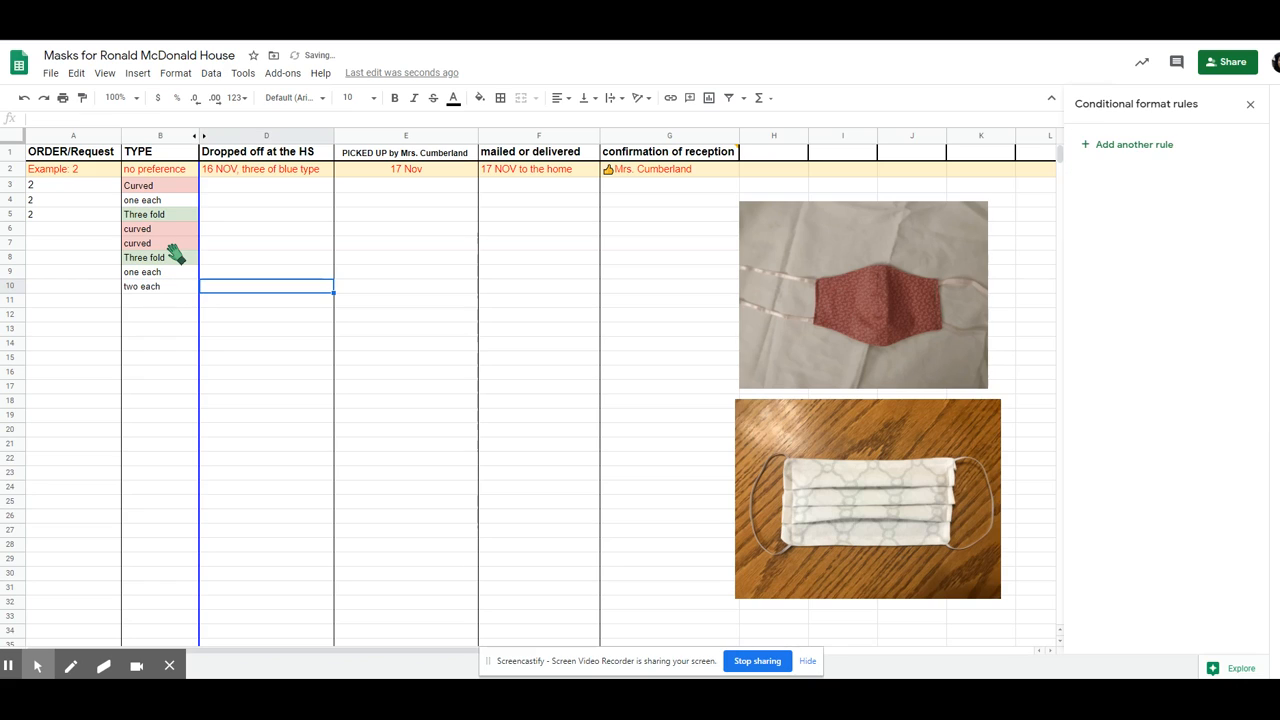
{"action": "key", "text": "Left"}
{"action": "key", "text": "Up"}
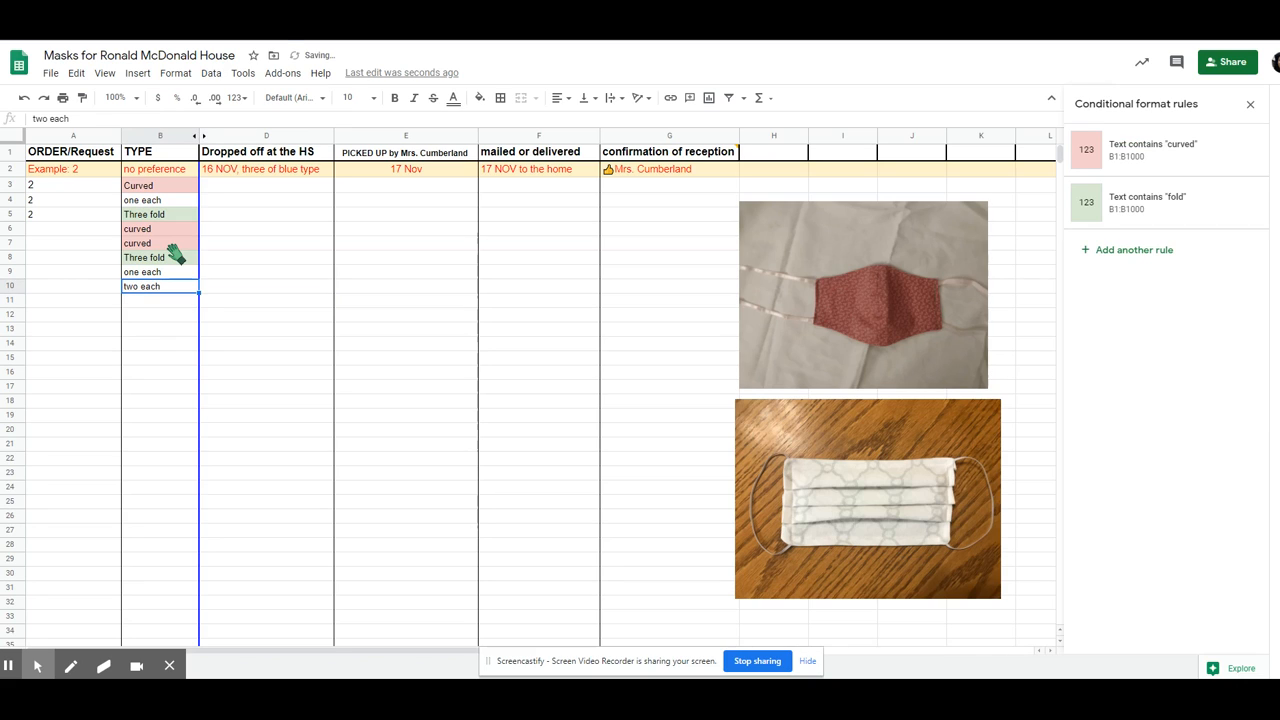
{"action": "key", "text": "Down"}
{"action": "key", "text": "Down"}
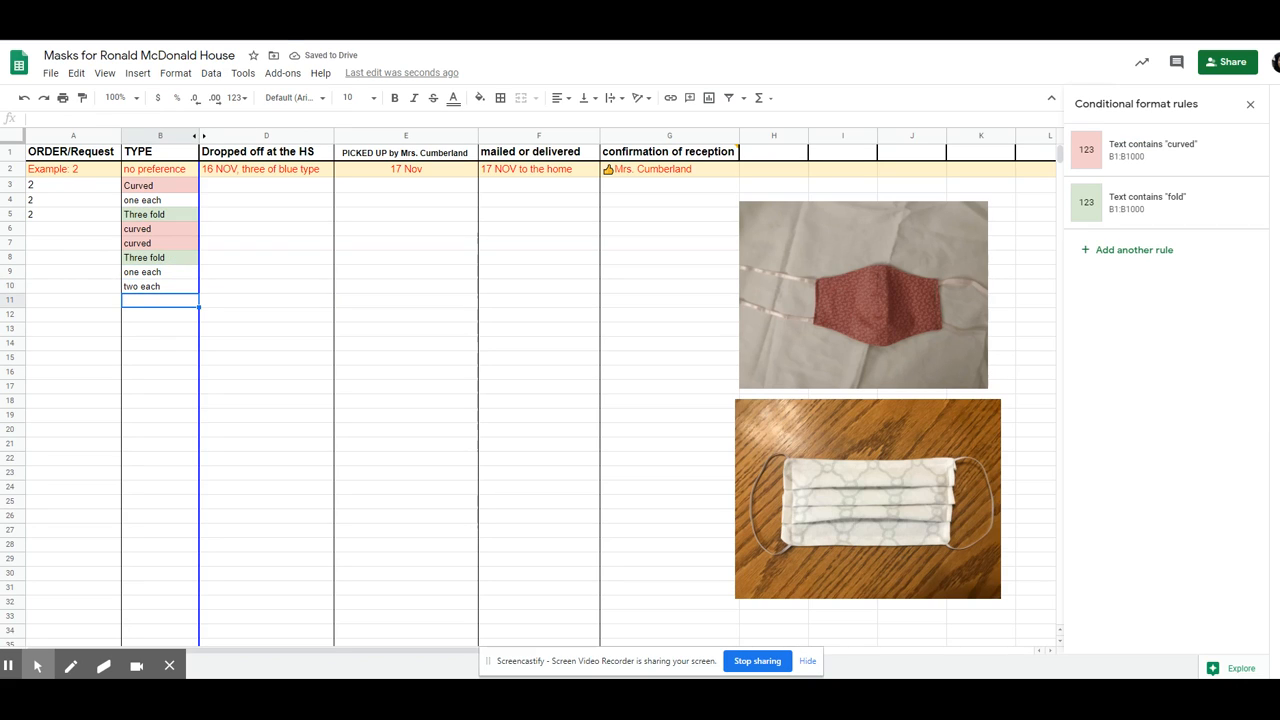
Clear the TYPE column entries in cells B5 through B10
{"action": "left_click_drag", "start_coordinate": [171, 214], "coordinate": [180, 290]}
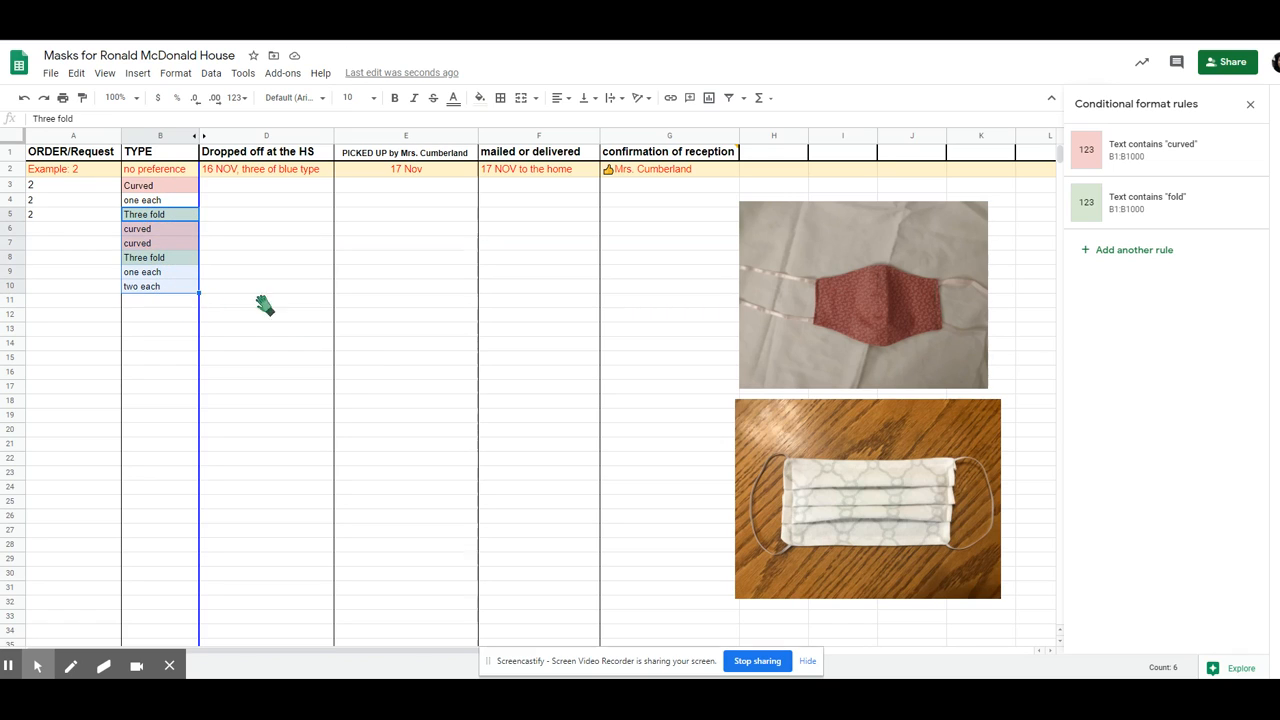
{"action": "key", "text": "Delete"}
{"action": "left_click", "coordinate": [235, 230]}
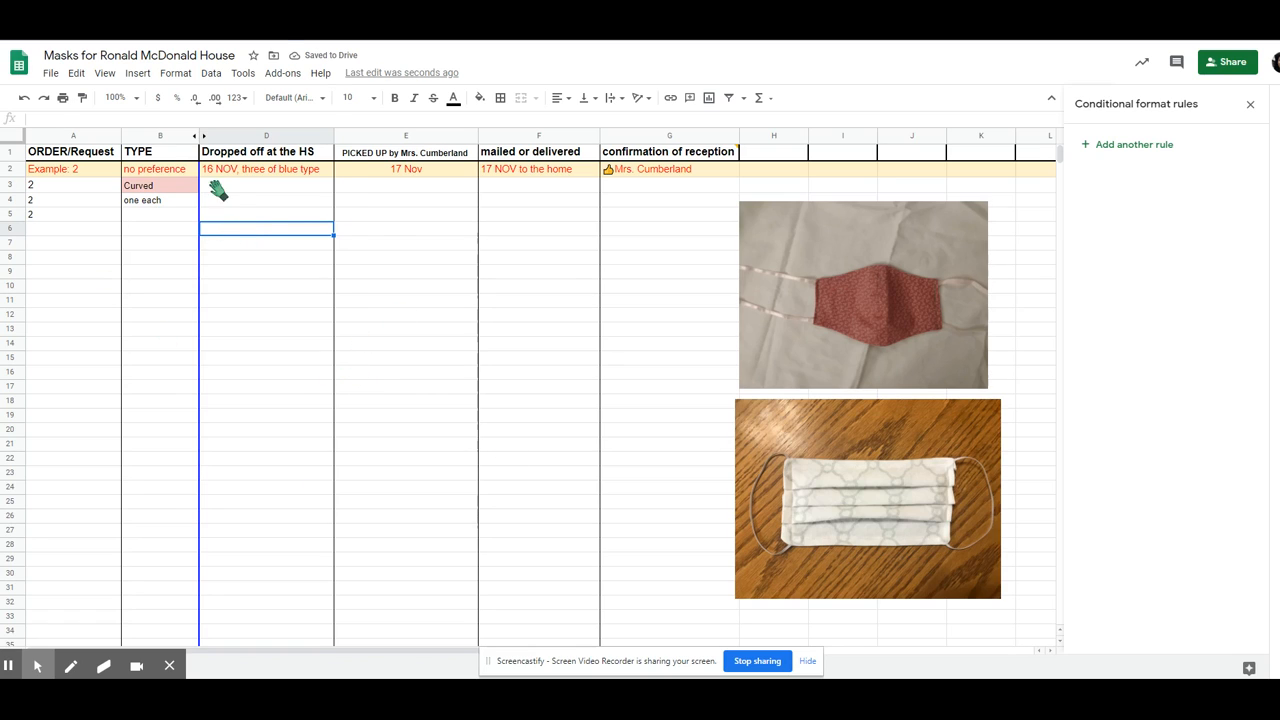
Undo the last clearing of TYPE entries and delete only the test entries in cells B6 through B10, keeping B5
{"action": "left_click", "coordinate": [177, 216]}
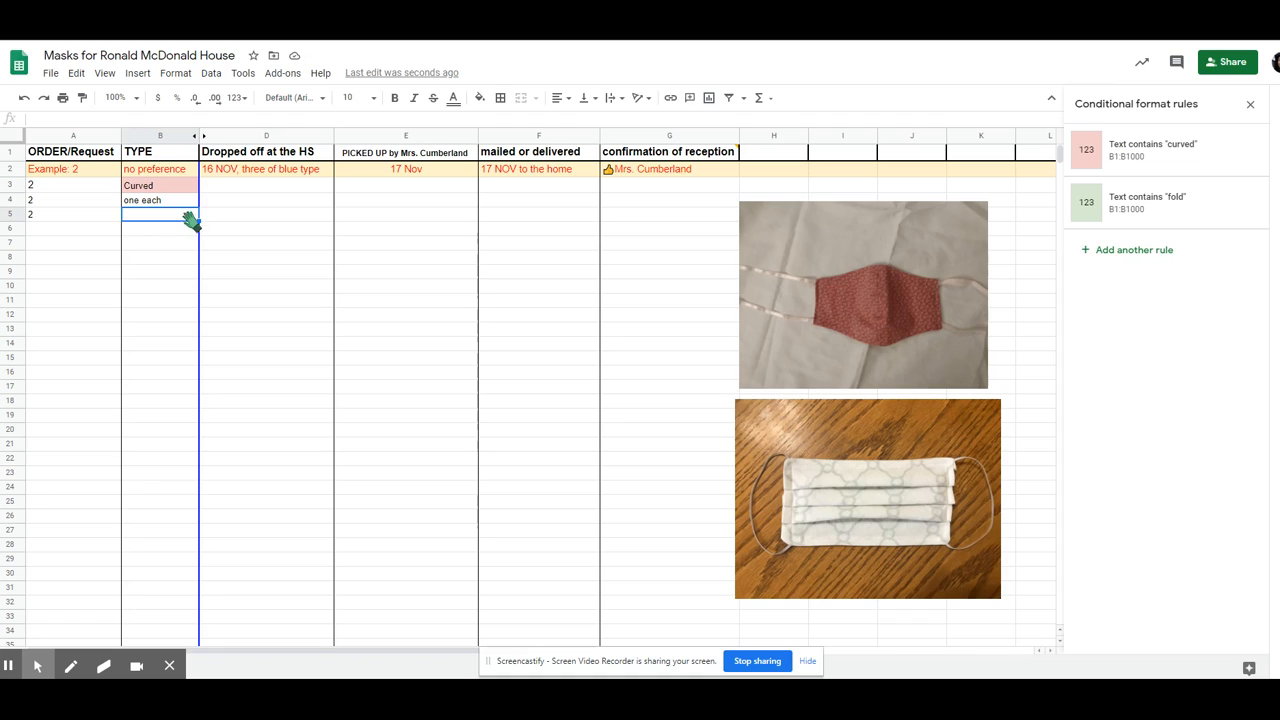
{"action": "key", "text": "ctrl+z"}
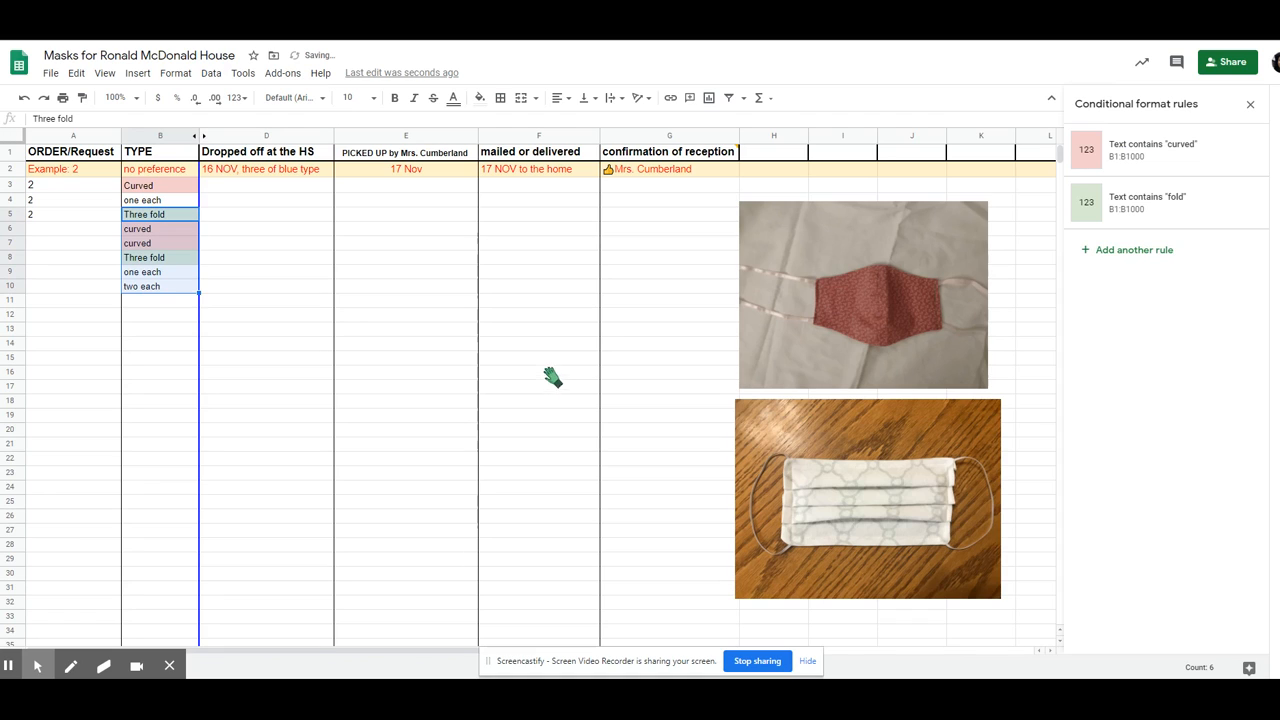
{"action": "left_click", "coordinate": [168, 232]}
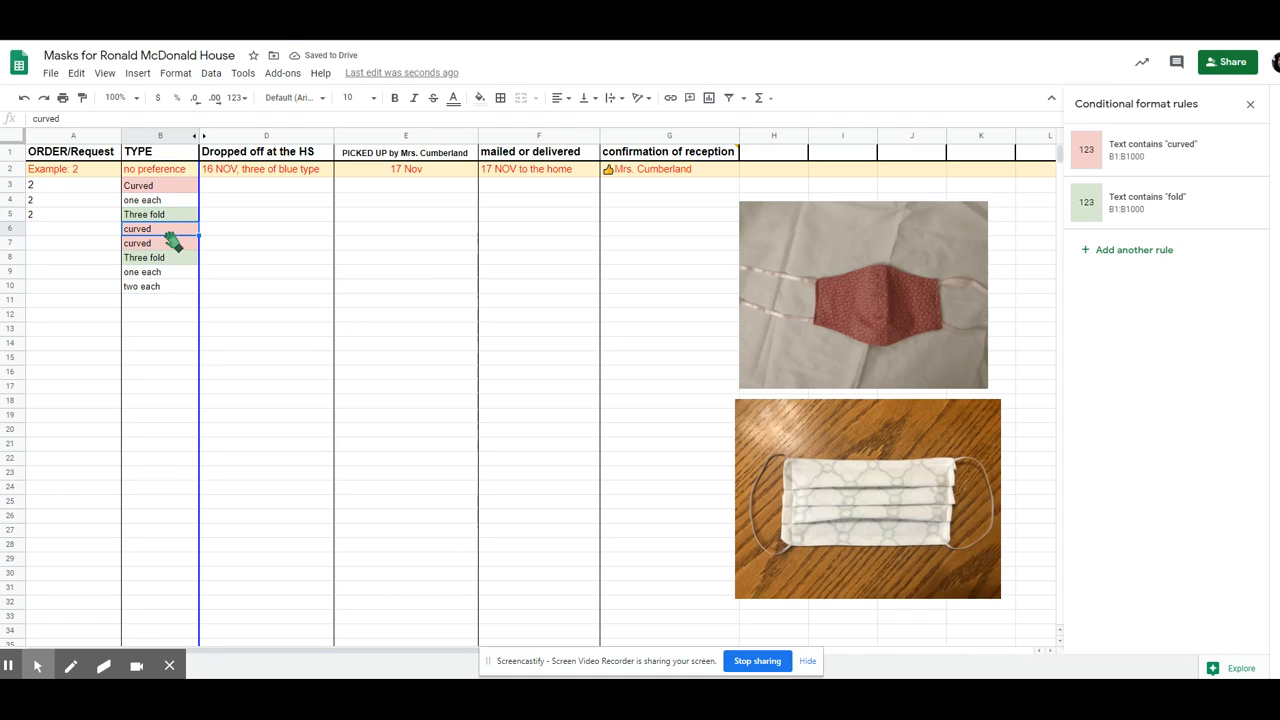
{"action": "key", "text": "Delete"}
{"action": "key", "text": "Down"}
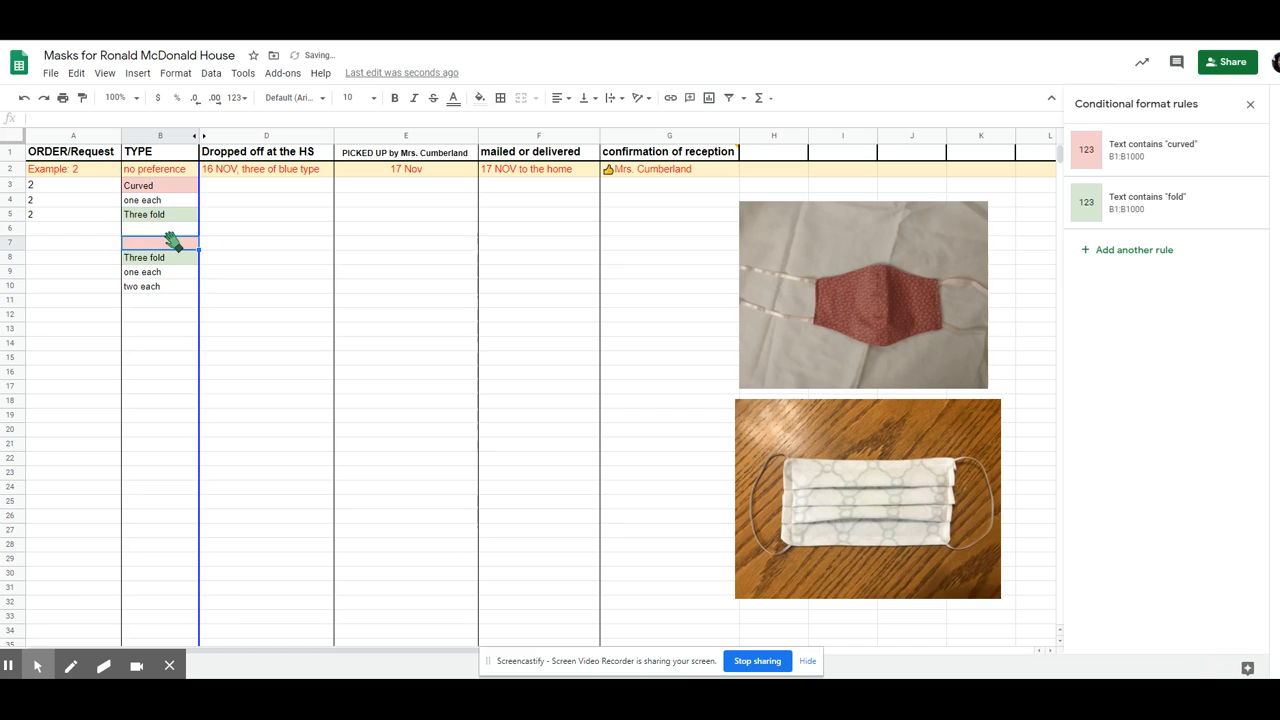
{"action": "key", "text": "Delete"}
{"action": "key", "text": "Down"}
{"action": "key", "text": "Delete"}
{"action": "key", "text": "Down"}
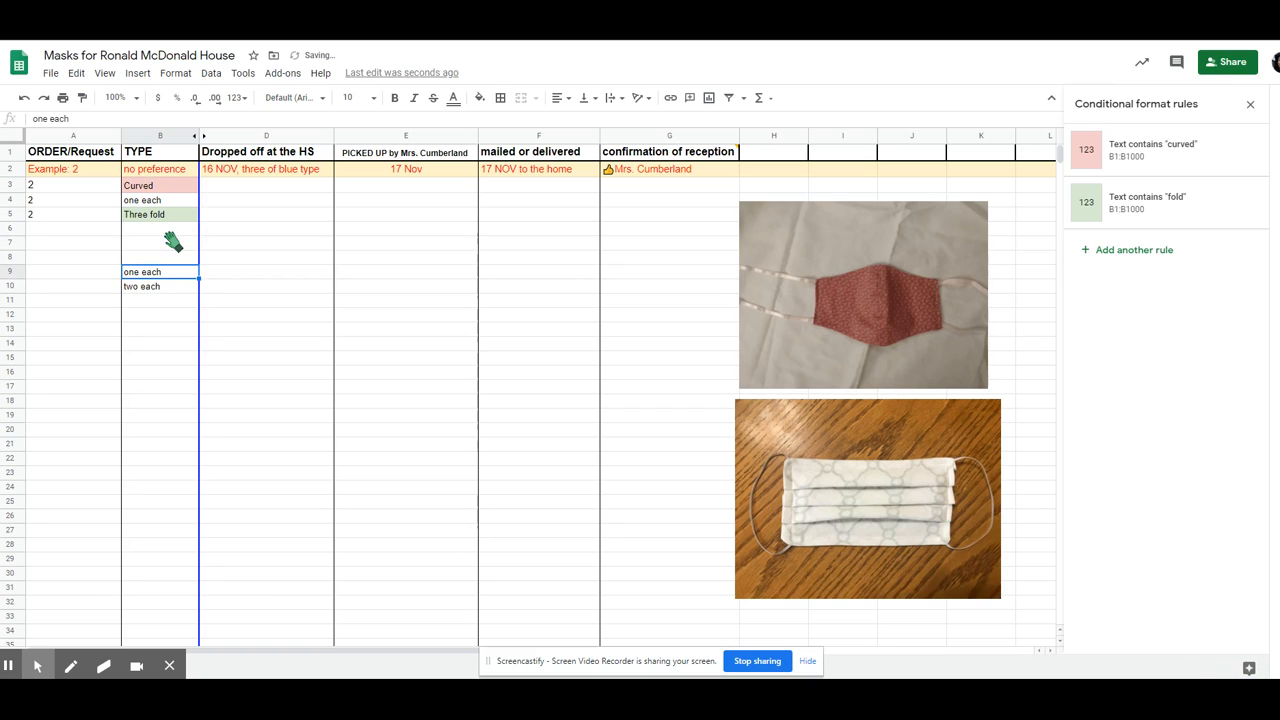
{"action": "key", "text": "Down"}
{"action": "key", "text": "Delete"}
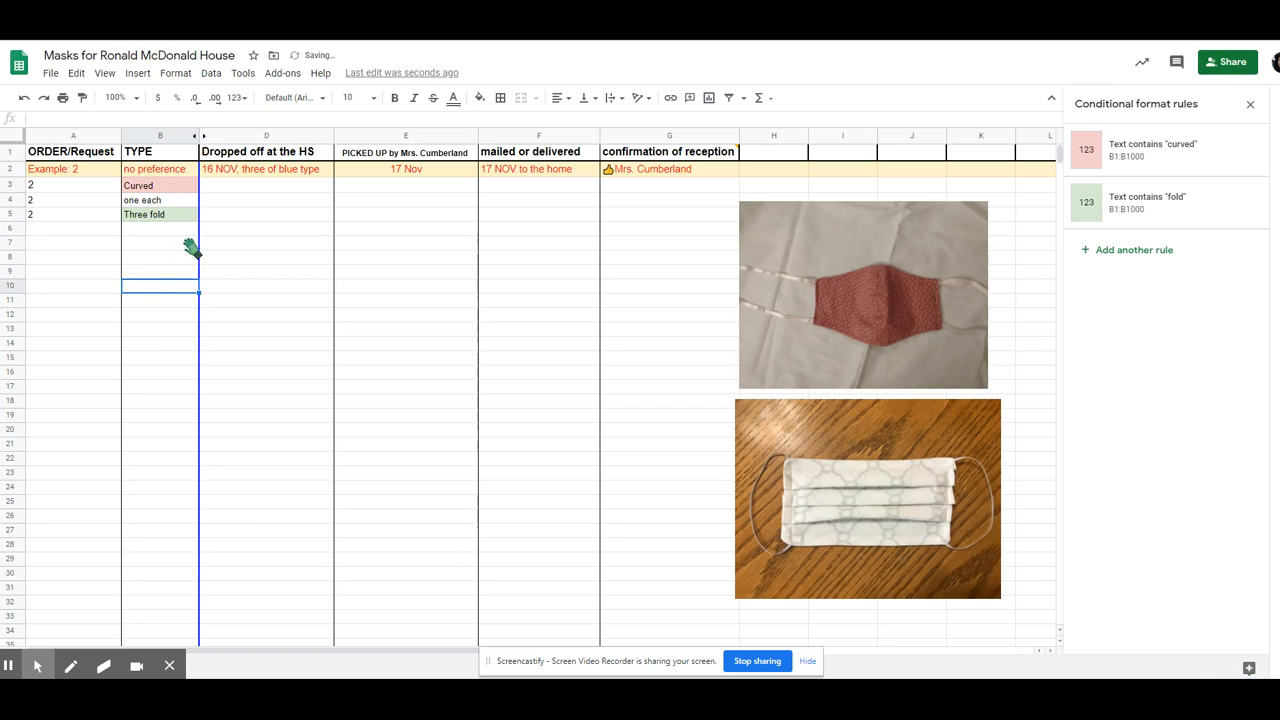